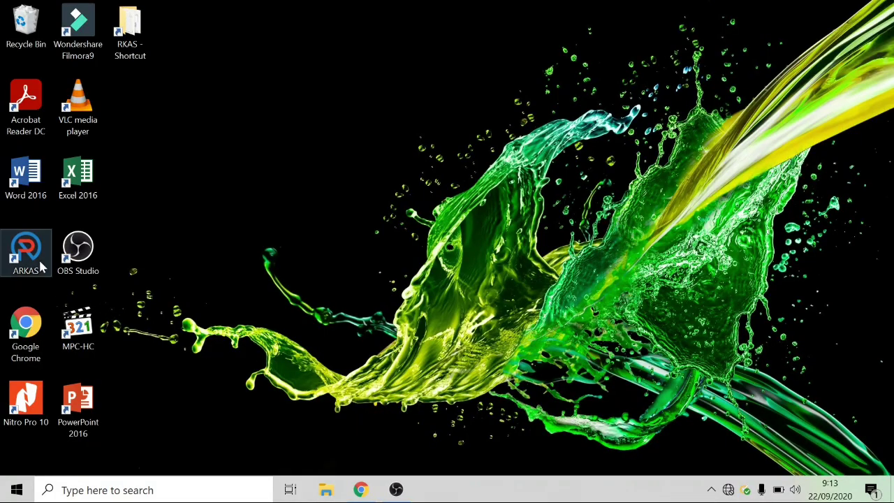
# Step: Launch ARKAS and sign in with the school account's e-mail and password for Tahun 2020
pyautogui.doubleClick(39, 259)
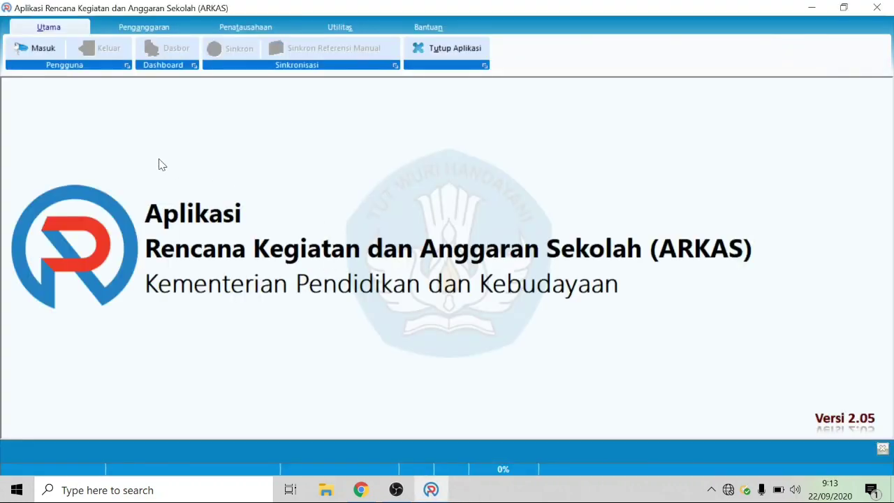
pyautogui.click(24, 47)
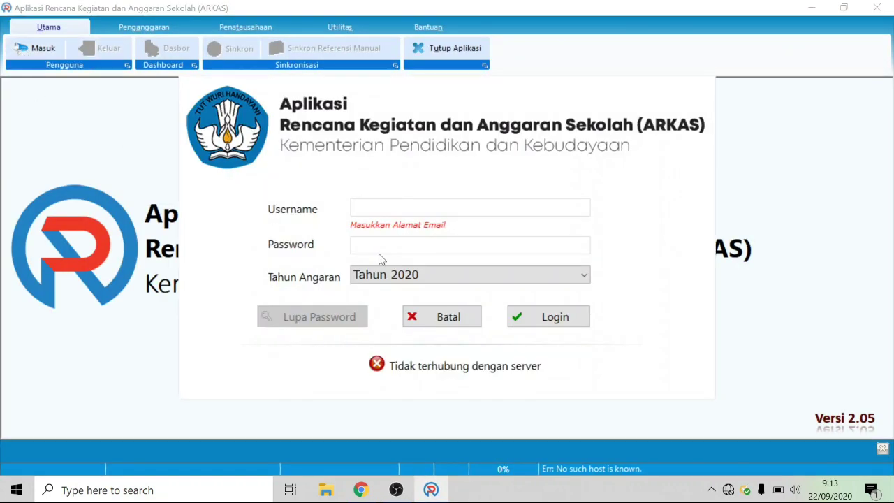
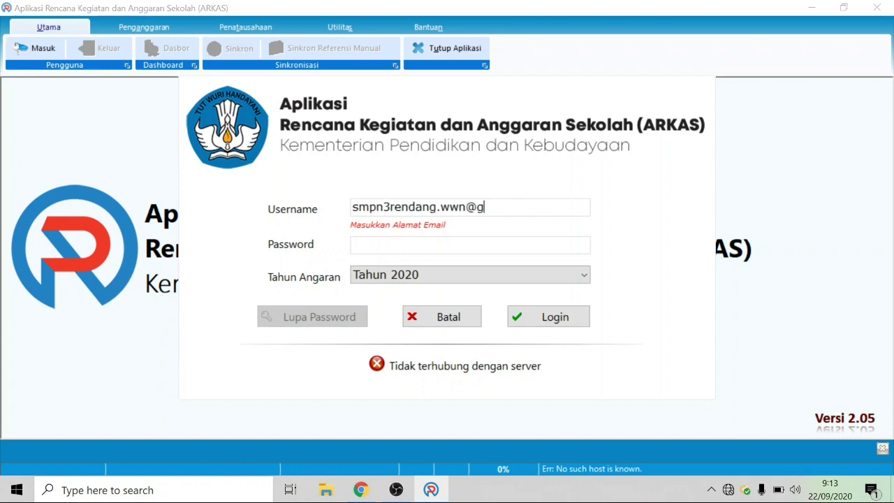
pyautogui.press('Tab')
pyautogui.write('*')
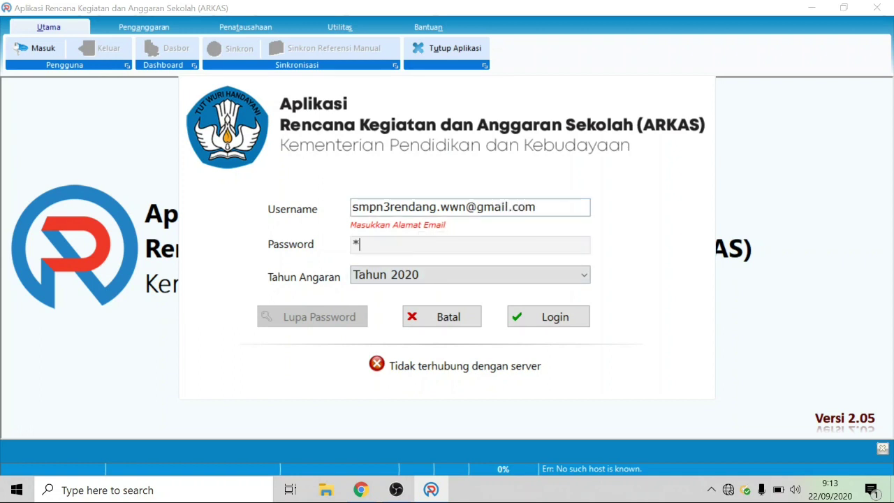
pyautogui.write('*******')
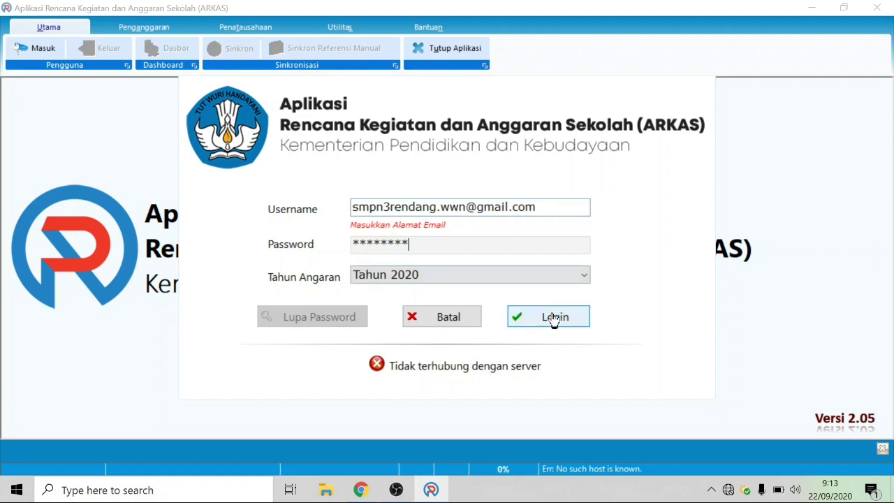
pyautogui.click(554, 319)
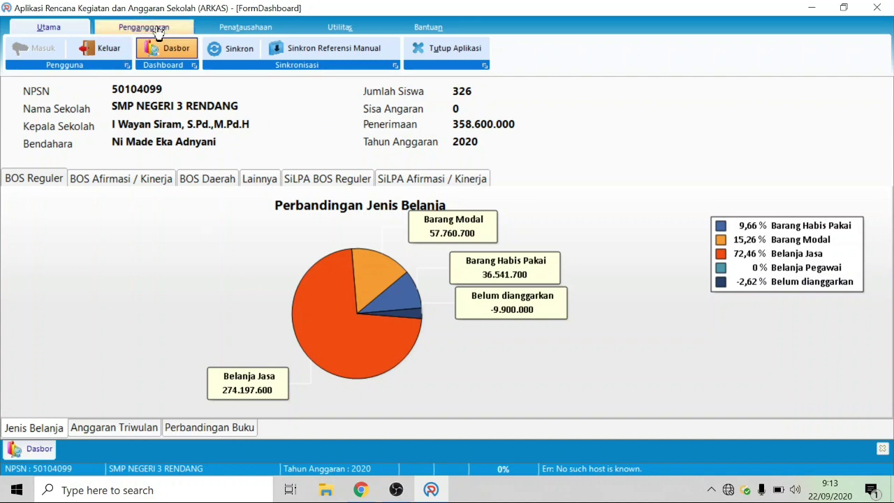
pyautogui.click(237, 28)
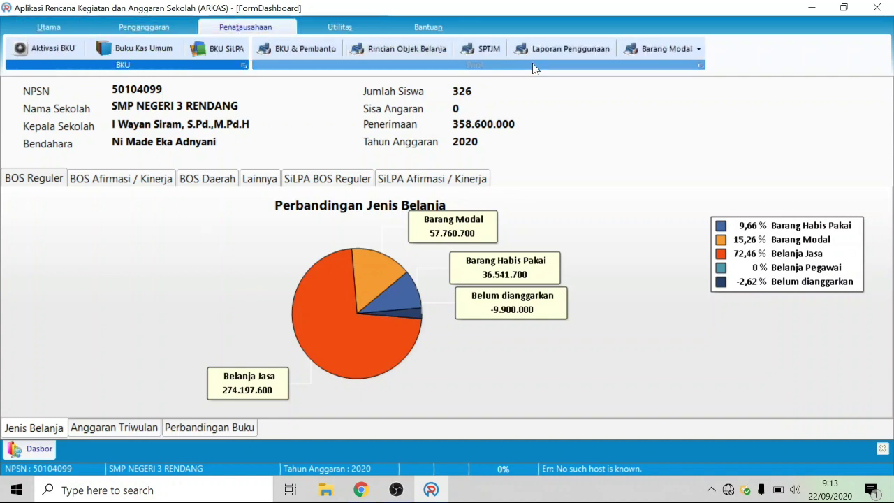
pyautogui.click(562, 49)
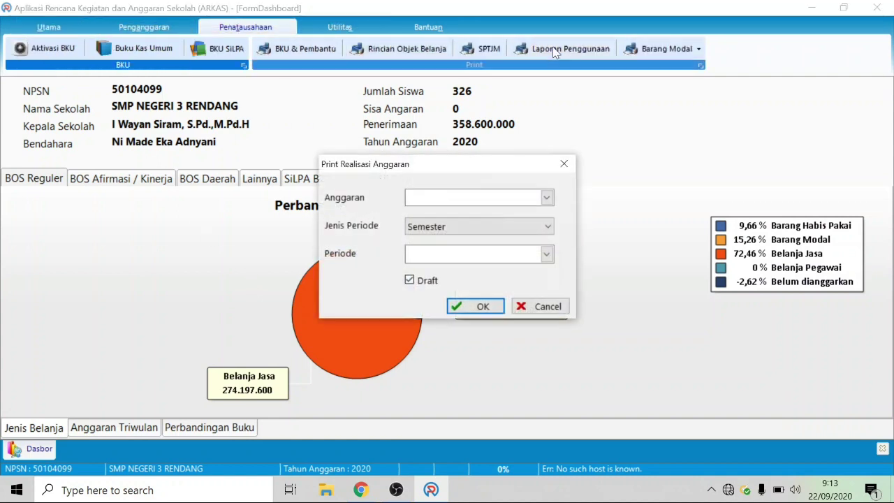
pyautogui.click(548, 198)
pyautogui.click(521, 215)
pyautogui.click(531, 230)
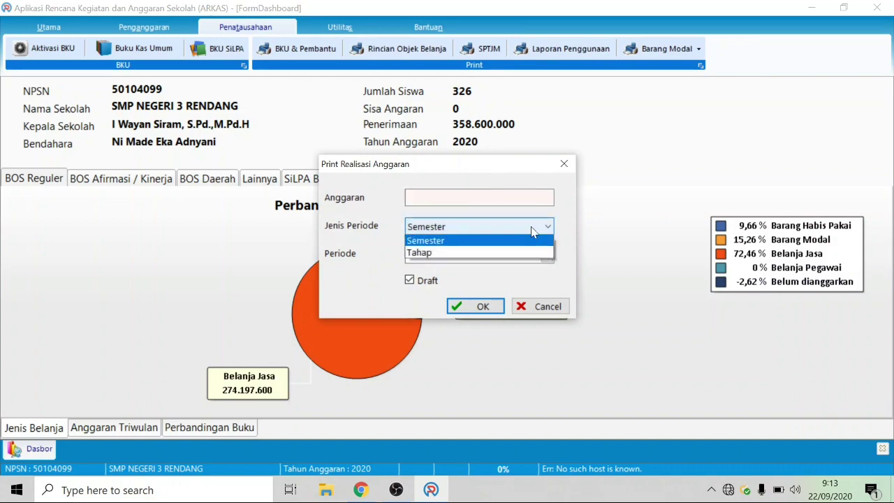
pyautogui.click(527, 252)
pyautogui.click(548, 254)
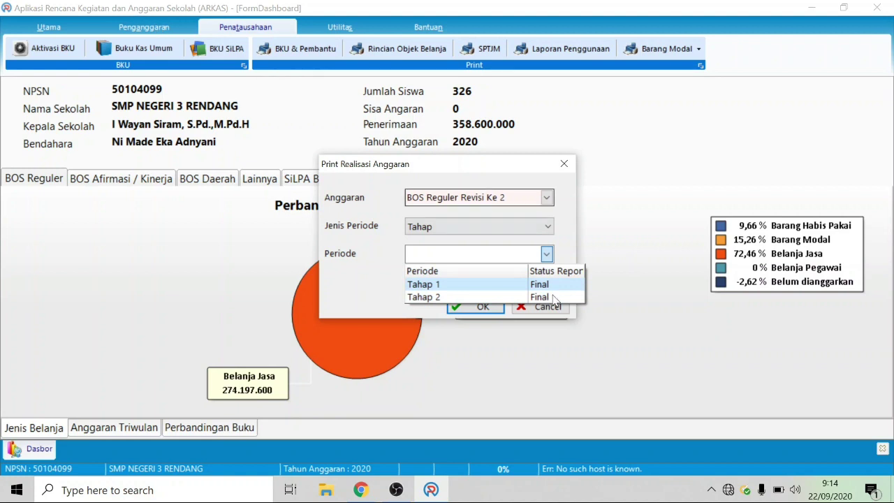
pyautogui.click(552, 297)
pyautogui.click(559, 310)
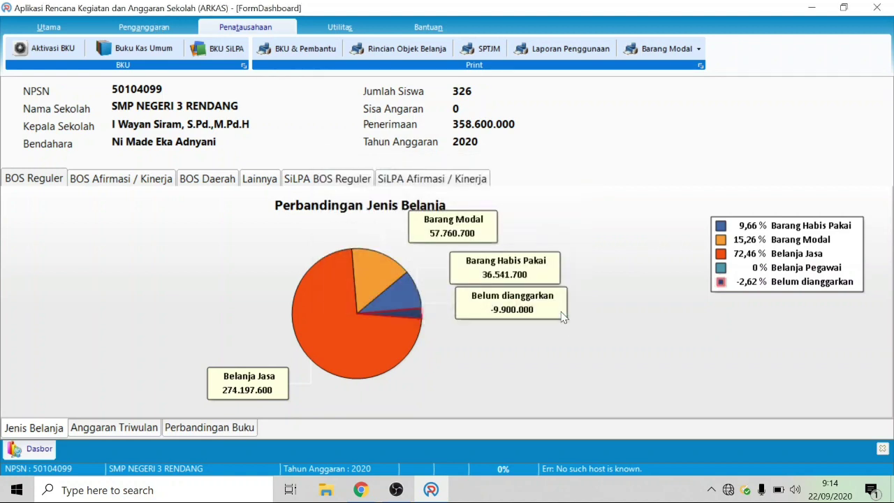
# Step: Visit the Aktivasi Kertas Kerja page, then go to the Aktivasi Buku Kas Umum page
pyautogui.click(144, 27)
pyautogui.click(180, 48)
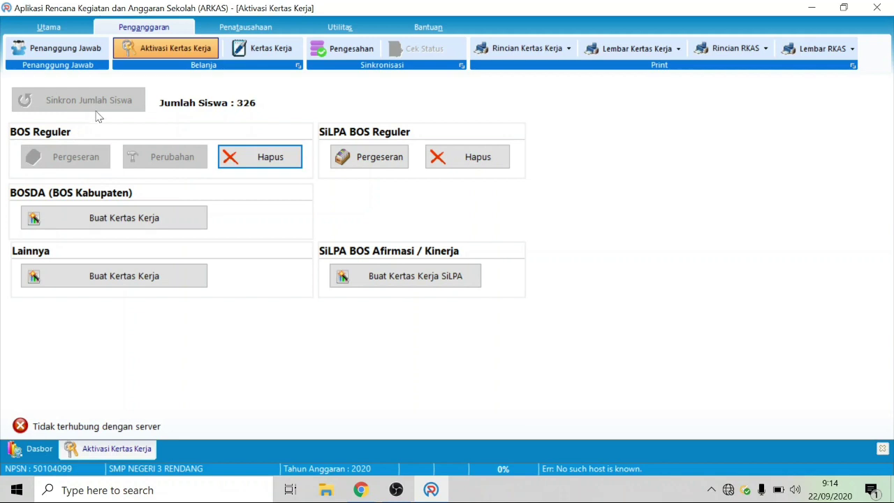
pyautogui.click(247, 27)
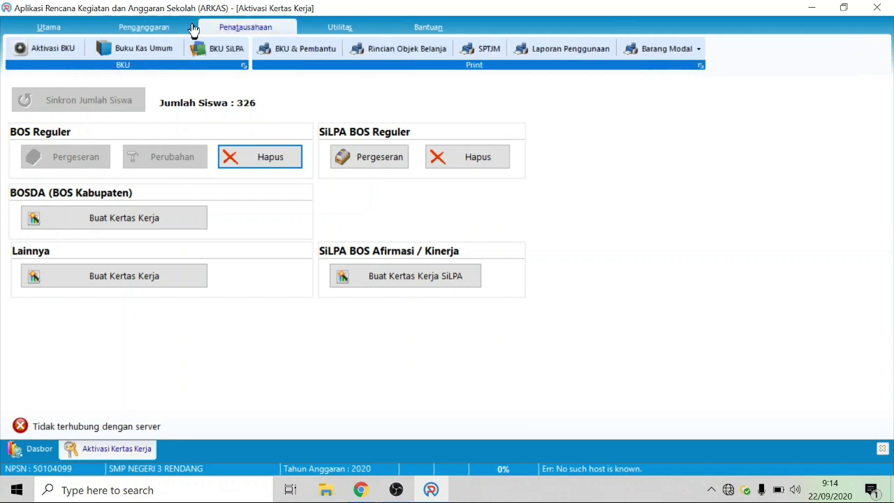
pyautogui.click(68, 49)
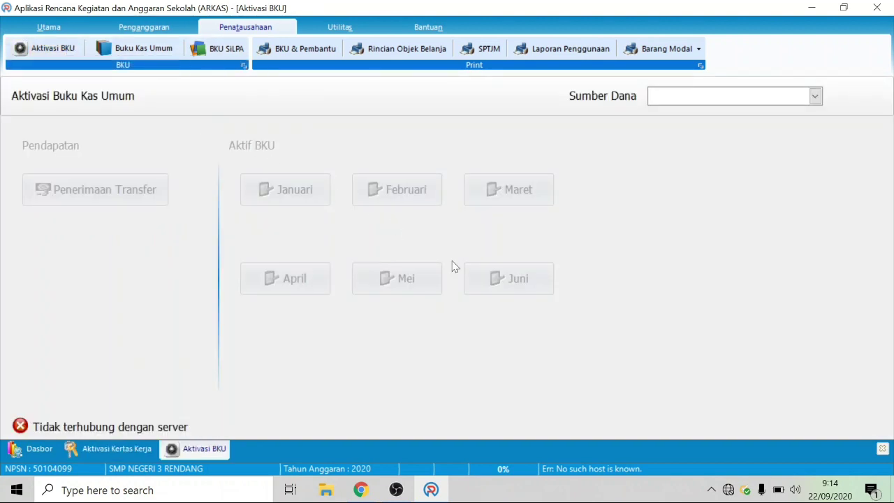
# Step: Choose SiLPA BOS Reguler as the cash book's funding source, showing Maret as activated
pyautogui.click(689, 99)
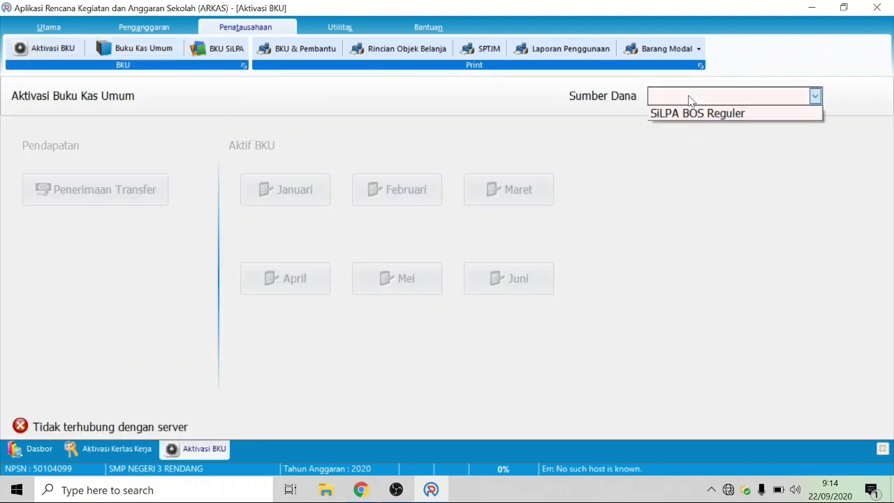
pyautogui.click(677, 114)
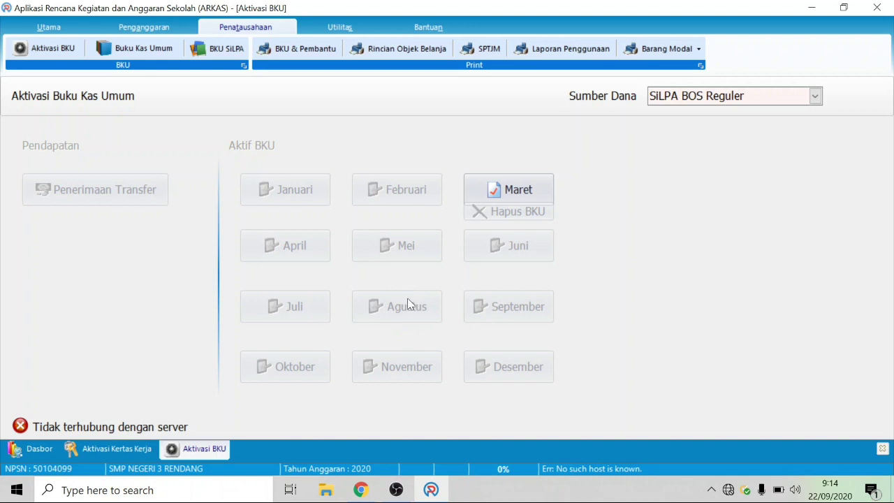
pyautogui.click(133, 31)
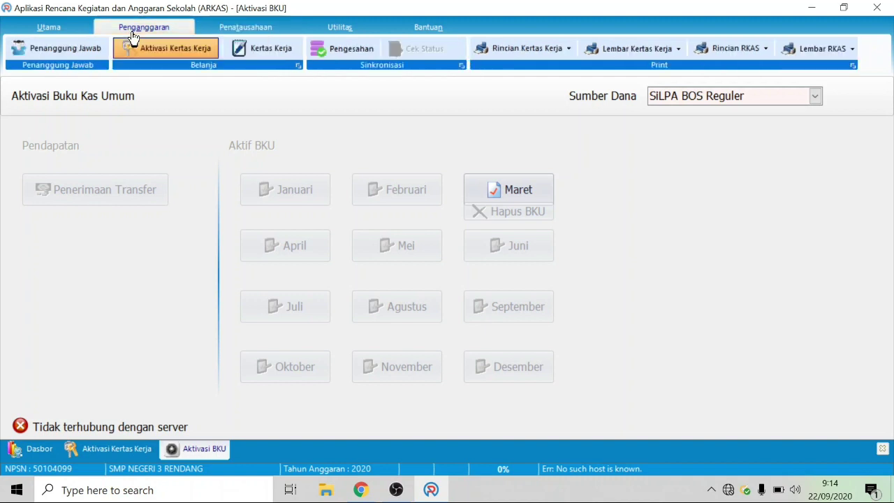
# Step: Reopen Aktivasi Kertas Kerja, glance at the Utama tab, and return to Penganggaran
pyautogui.click(143, 50)
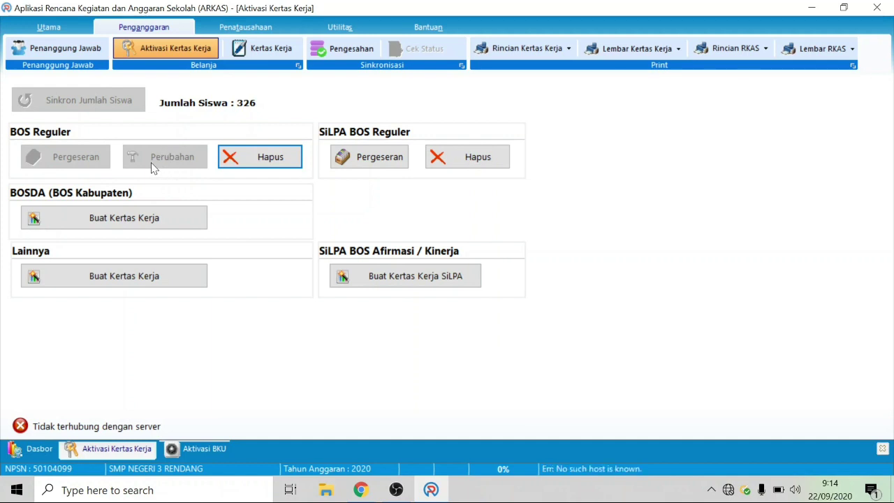
pyautogui.click(52, 26)
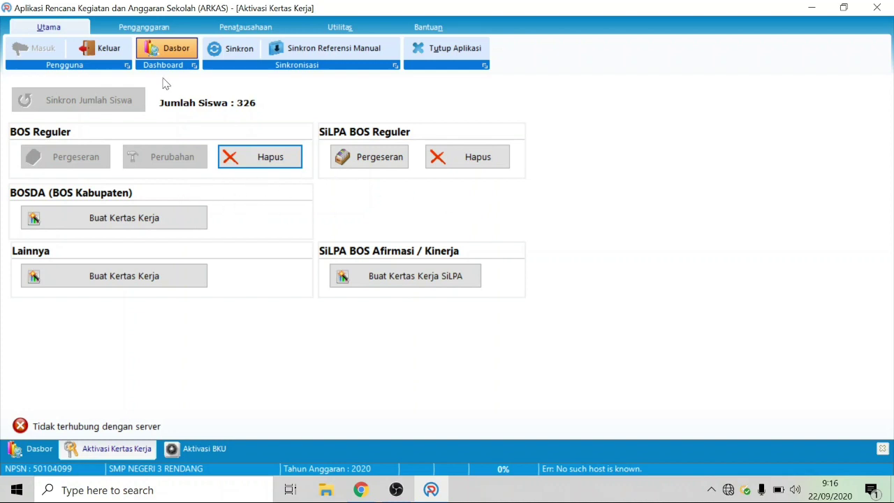
pyautogui.click(129, 27)
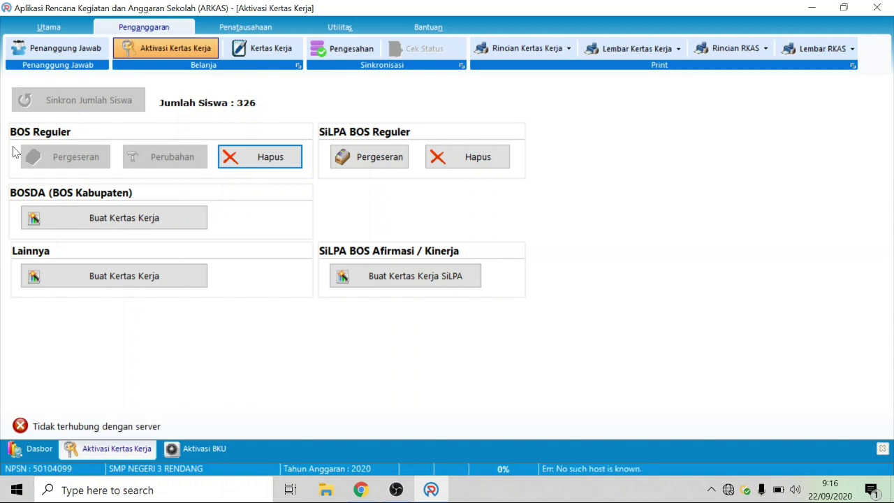
pyautogui.click(272, 49)
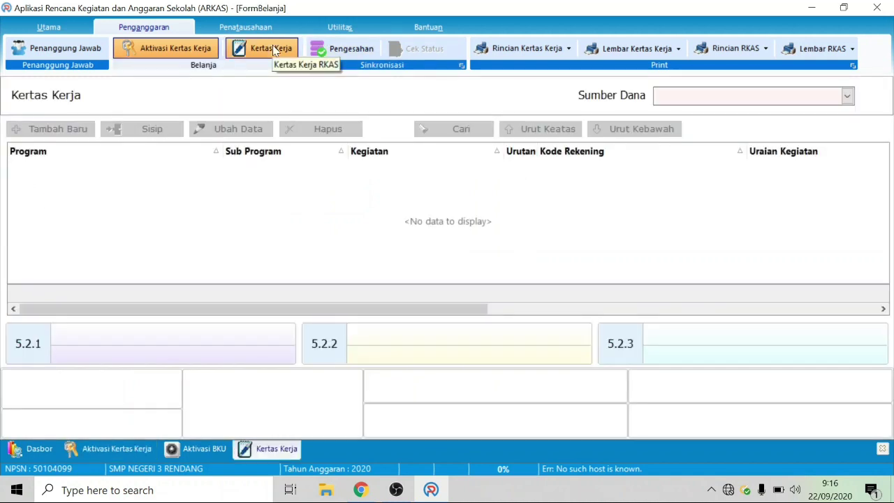
pyautogui.click(181, 54)
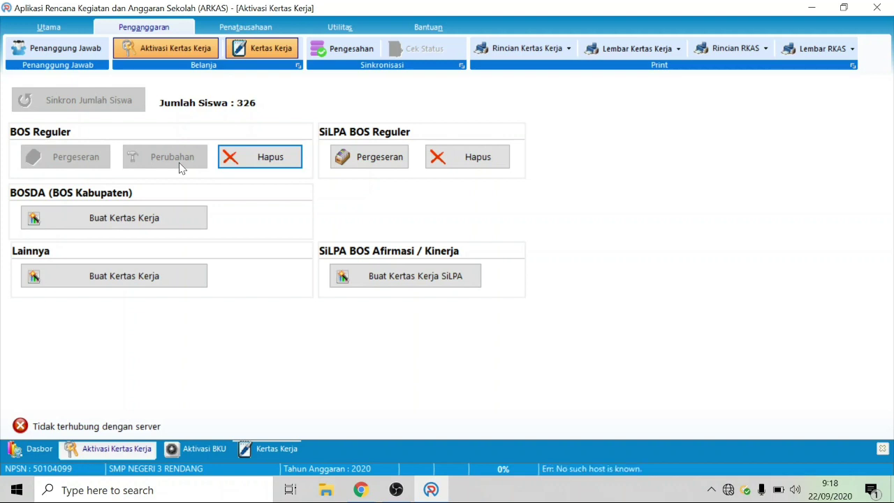
# Step: Load the BOS Reguler Perubahan Kertas Kerja and open the Pengadaan Soal Pemantapan/Tryout Kelas IX item
pyautogui.click(262, 52)
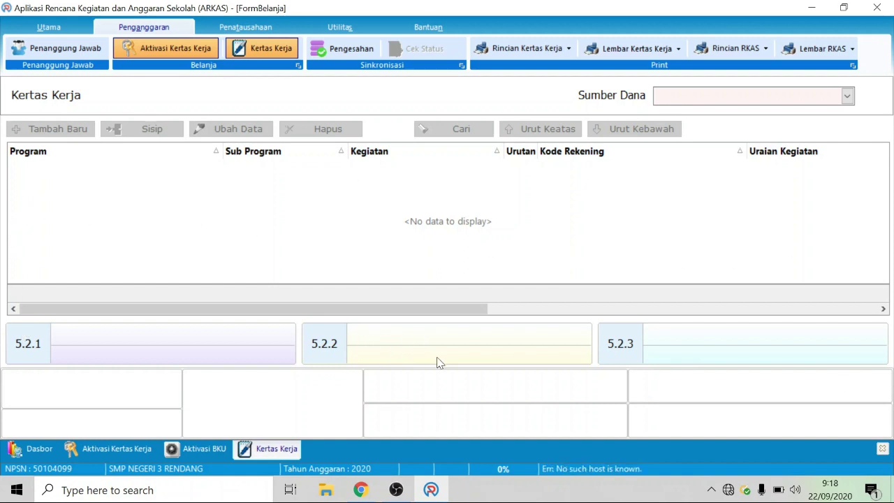
pyautogui.click(773, 98)
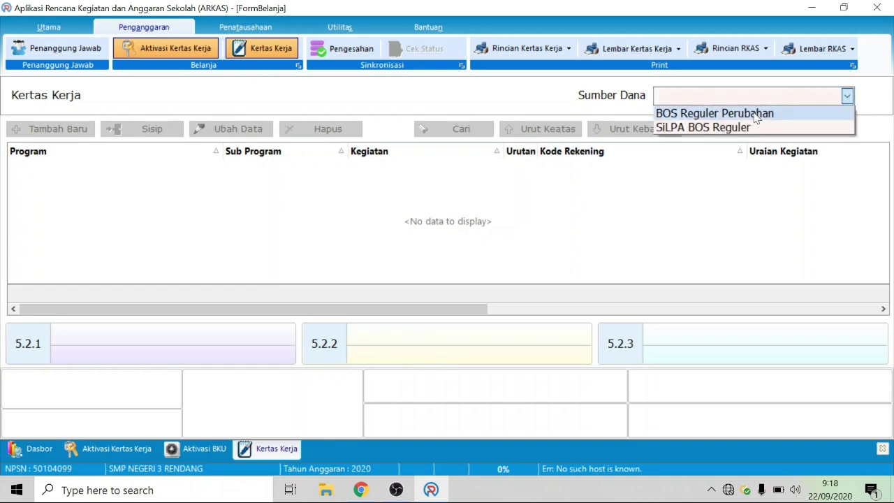
pyautogui.click(754, 115)
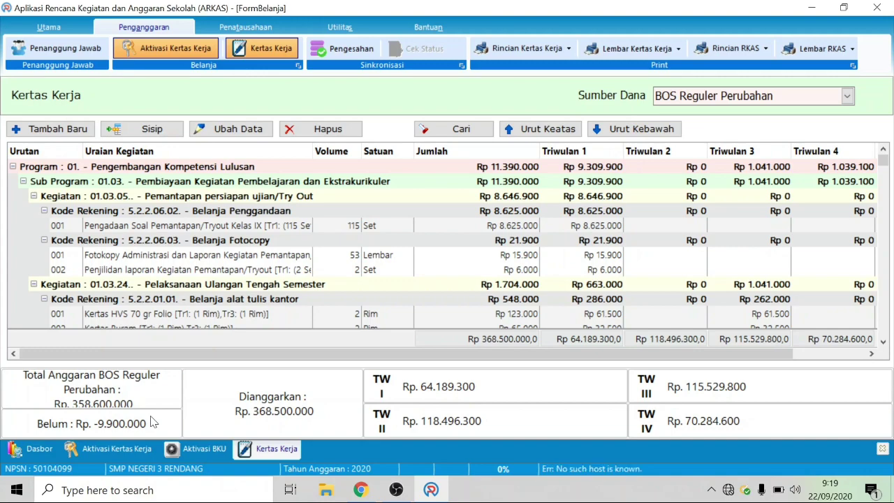
pyautogui.doubleClick(176, 227)
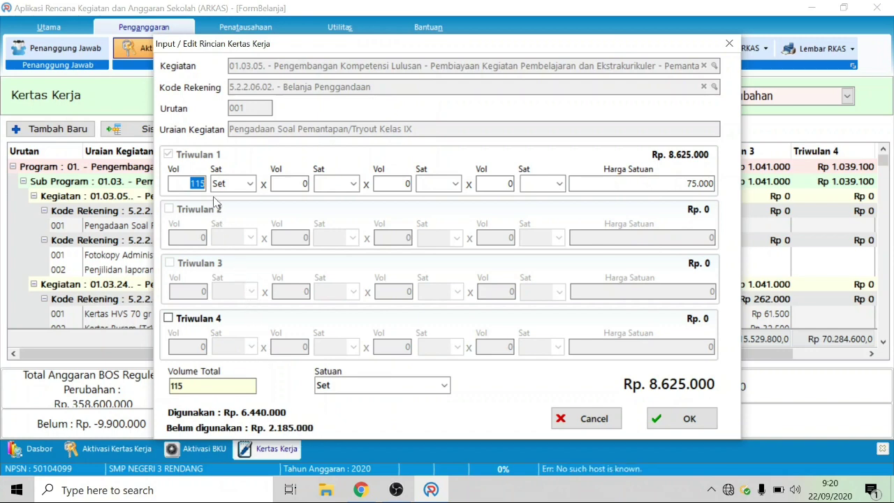
# Step: Try 86 as Pengadaan Soal's Triwulan 1 volume, then dismiss the over-budget warning and cancel
pyautogui.write('86')
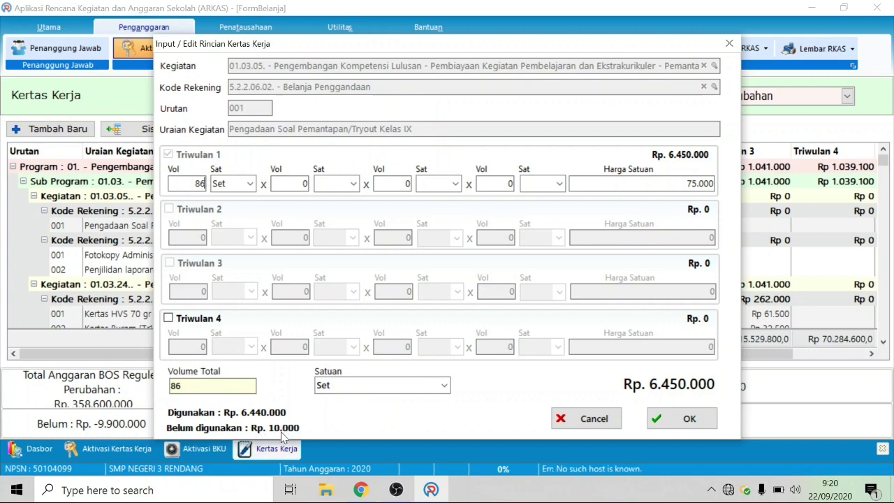
pyautogui.click(688, 418)
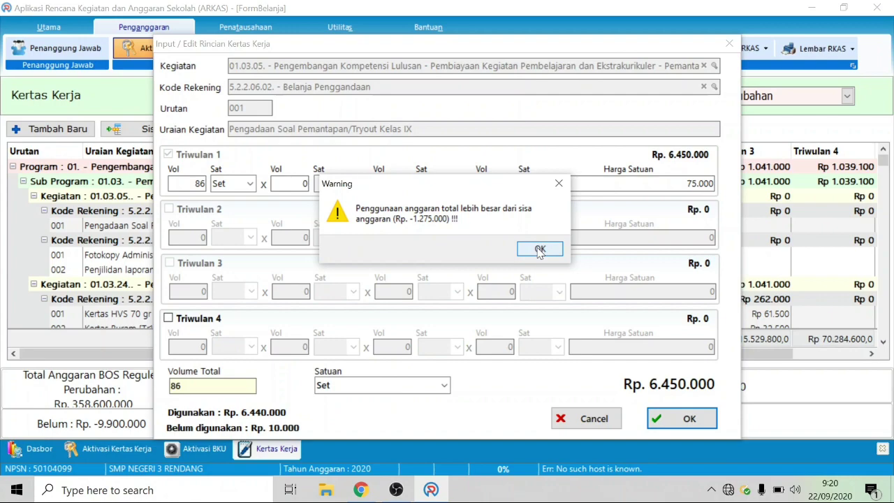
pyautogui.click(539, 250)
pyautogui.click(595, 418)
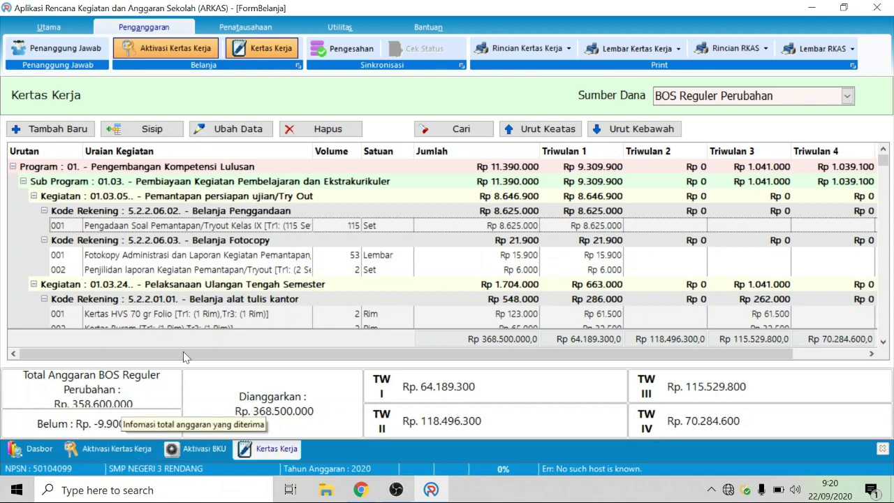
# Step: Find LCD Proyektor and set its Triwulan 4 volume to 0, leaving 2 units at Rp 11.100.000
pyautogui.click(452, 132)
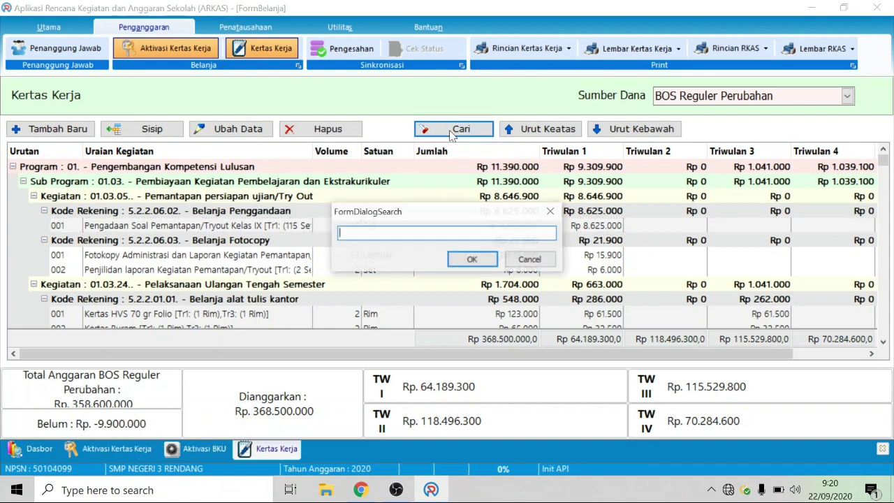
pyautogui.write('kc')
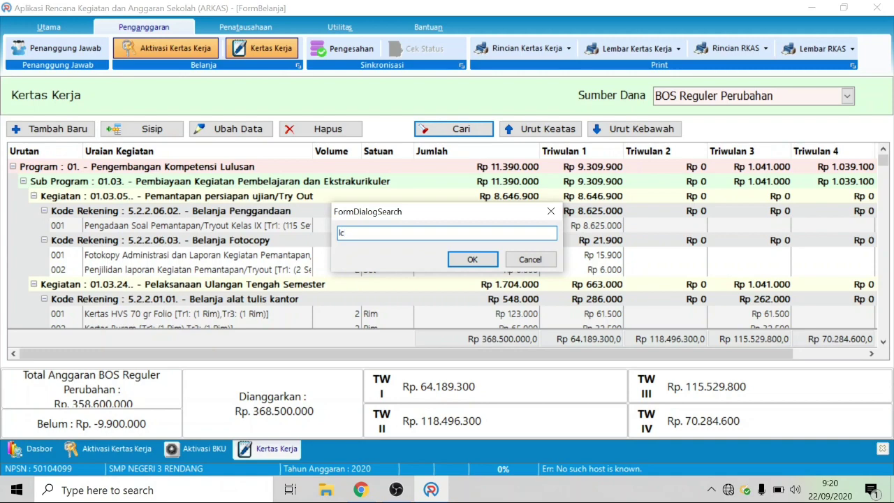
pyautogui.write('d')
pyautogui.click(472, 259)
pyautogui.doubleClick(187, 315)
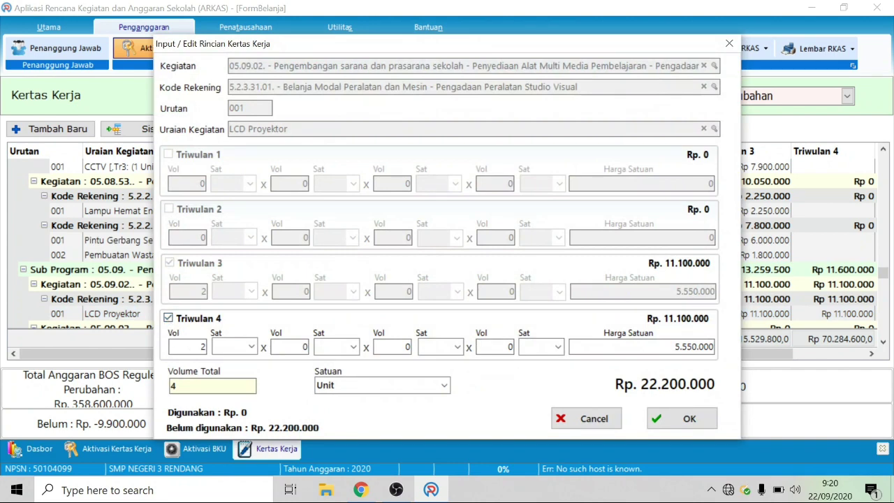
pyautogui.doubleClick(187, 346)
pyautogui.write('0')
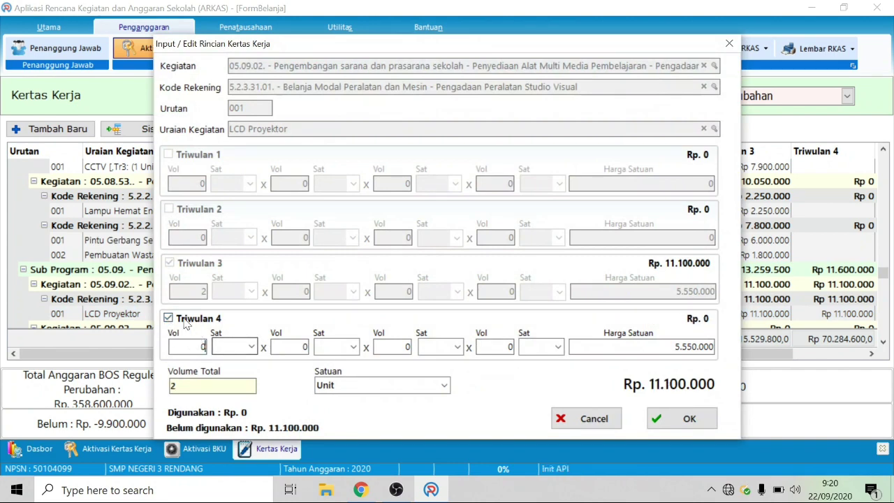
pyautogui.click(186, 321)
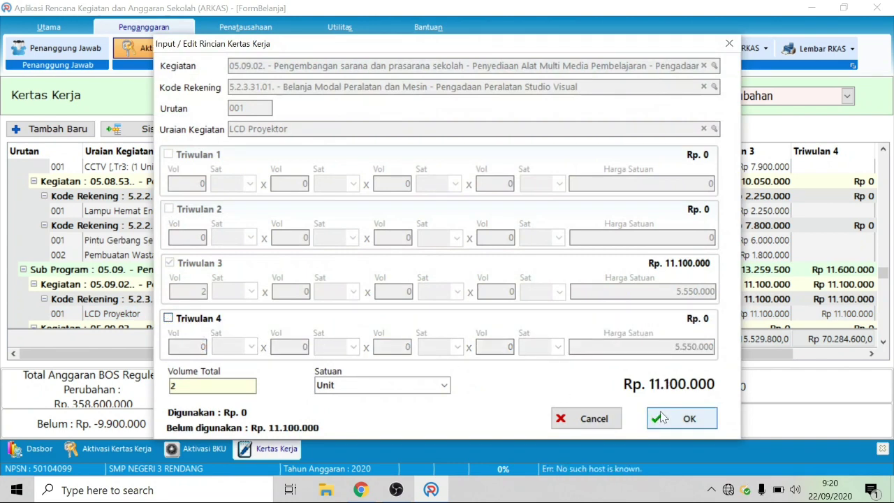
pyautogui.click(675, 423)
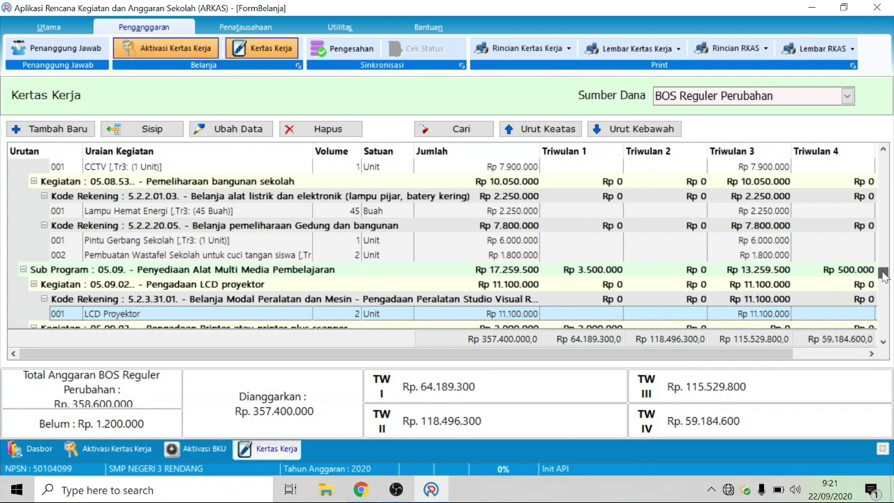
pyautogui.moveTo(884, 276); pyautogui.dragTo(883, 159)
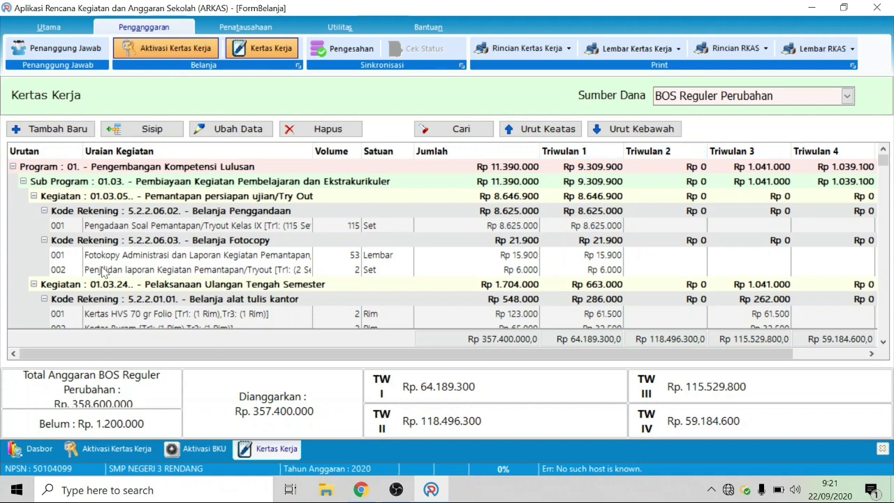
# Step: Save Pengadaan Soal with a Triwulan 1 volume of 86 sets, totalling Rp 6.450.000
pyautogui.doubleClick(200, 226)
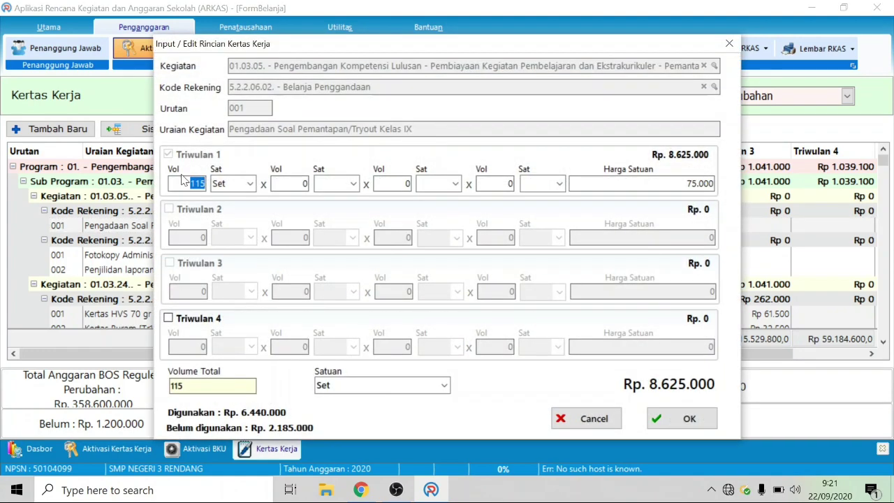
pyautogui.write('8')
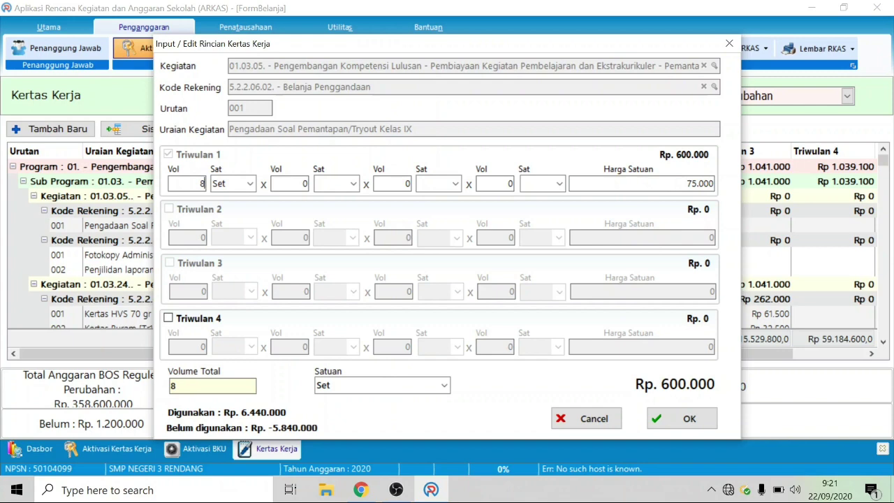
pyautogui.write('6')
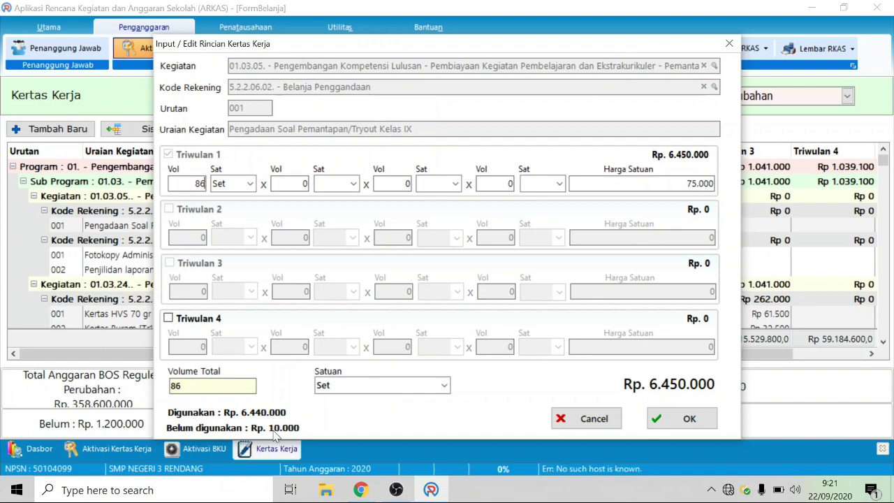
pyautogui.click(676, 419)
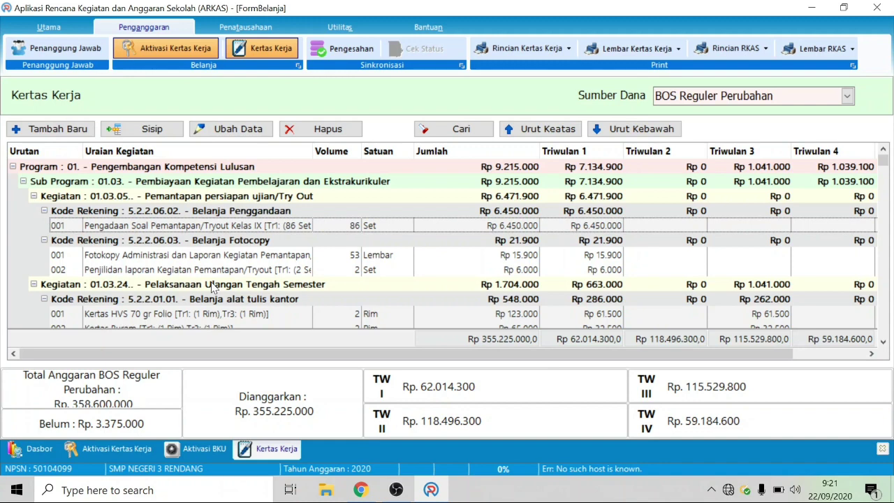
pyautogui.click(202, 257)
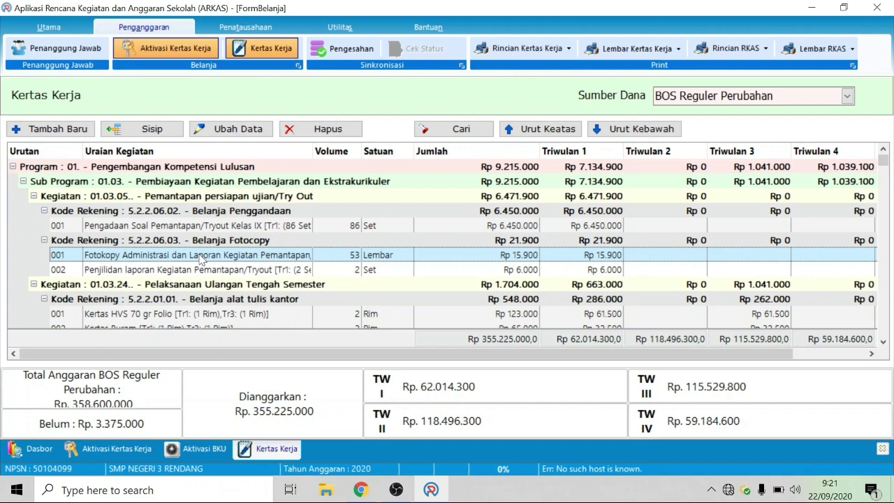
# Step: Change the Fotokopy Administrasi item's Triwulan 1 volume from 53 to 1 lembar and save
pyautogui.click(196, 225)
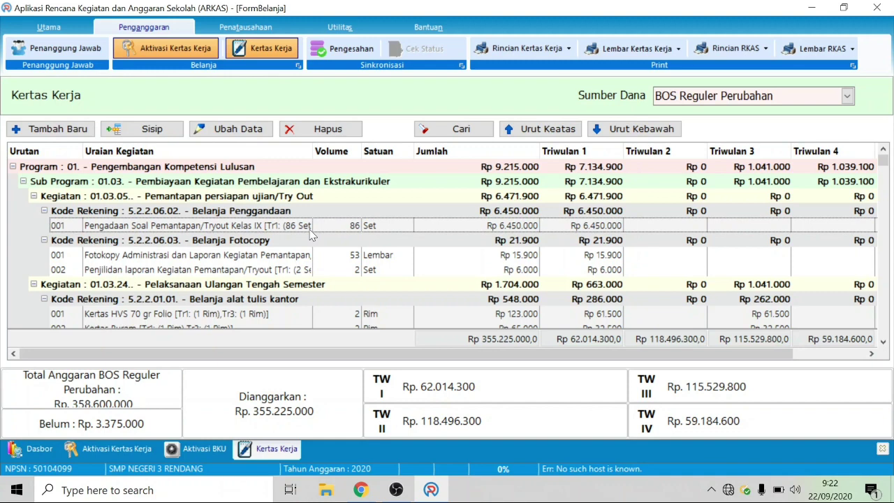
pyautogui.doubleClick(215, 258)
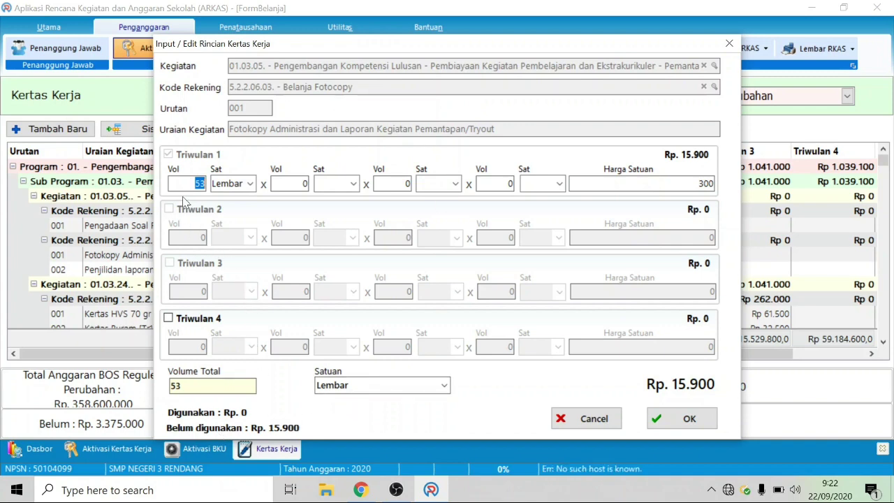
pyautogui.write('1')
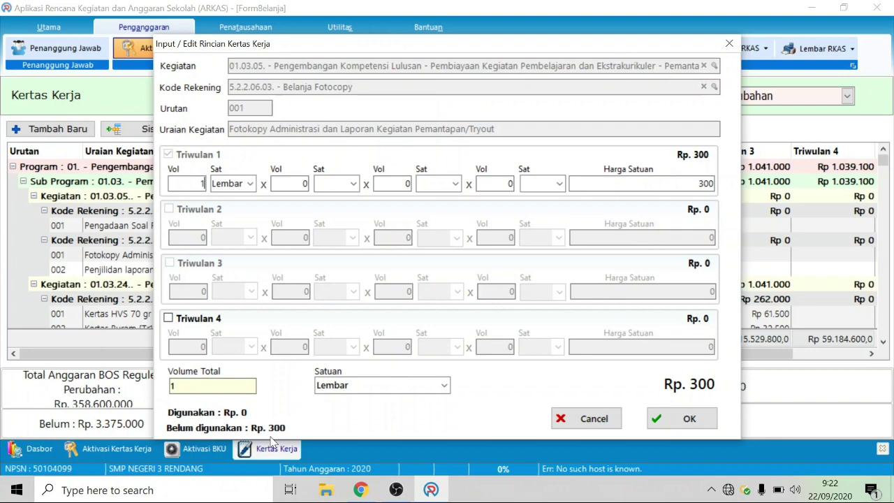
pyautogui.click(685, 419)
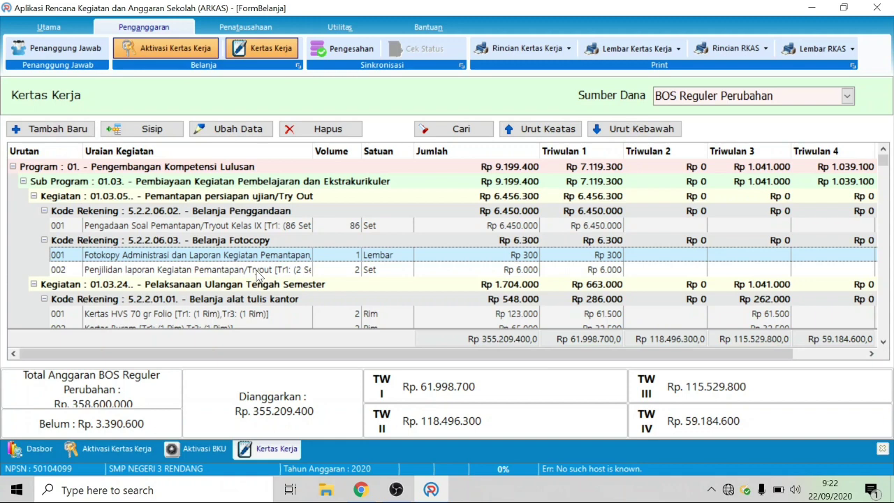
pyautogui.scroll(-1, 259, 287)
pyautogui.scroll(-1, 797, 300)
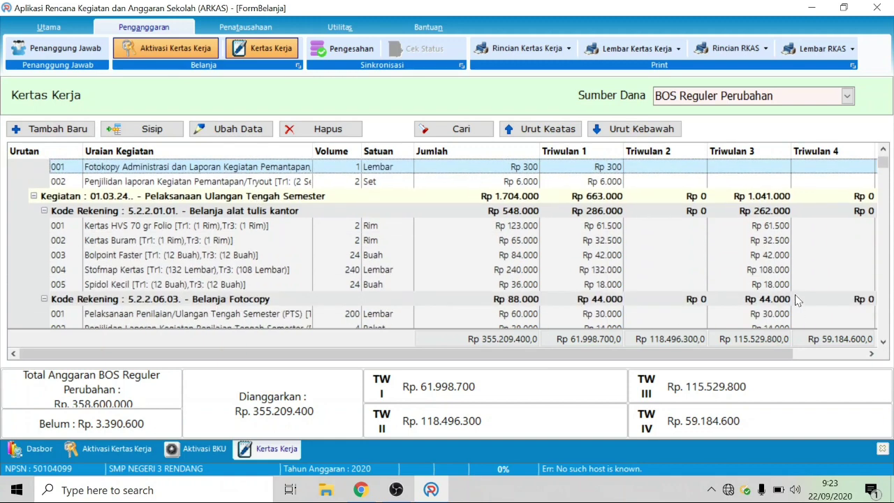
pyautogui.doubleClick(178, 228)
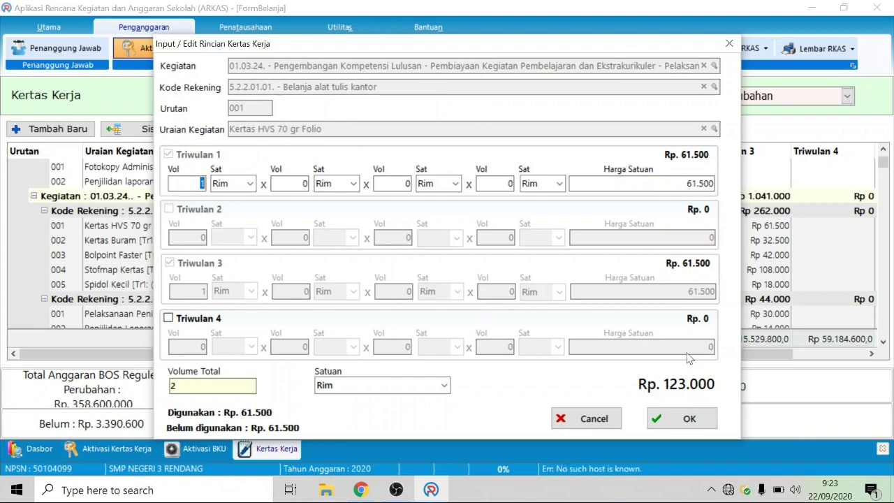
pyautogui.click(593, 419)
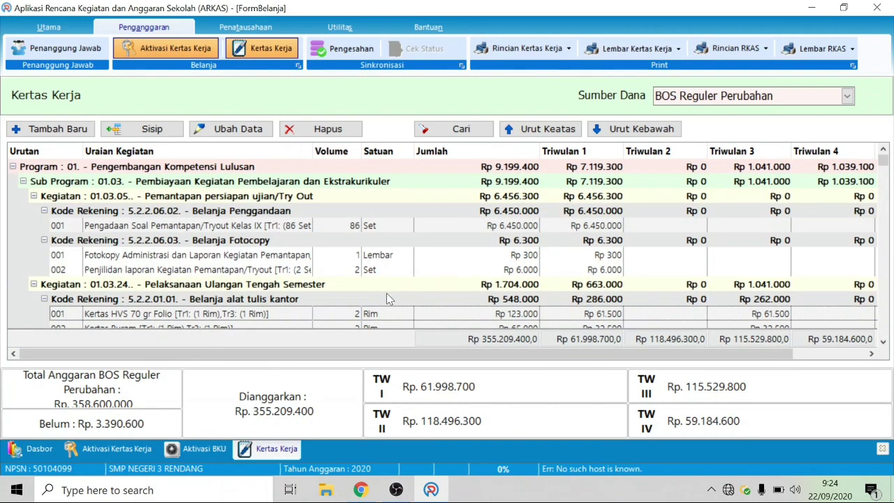
pyautogui.click(208, 255)
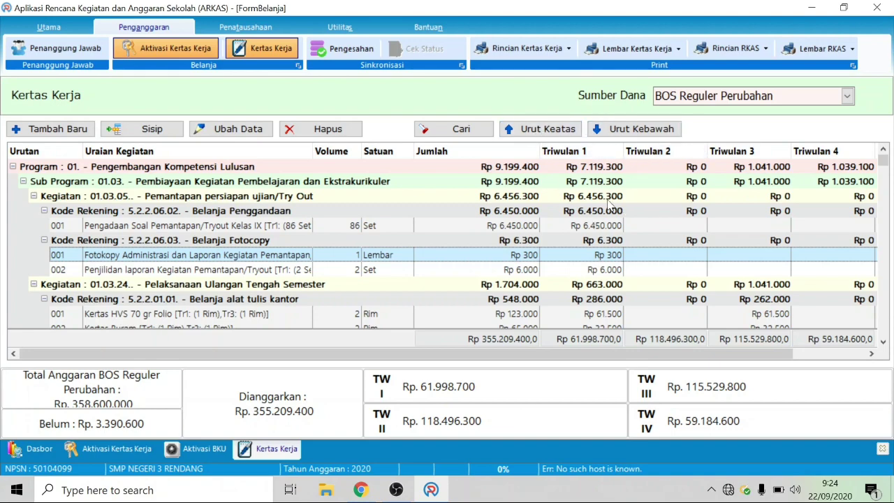
pyautogui.scroll(-8, 646, 299)
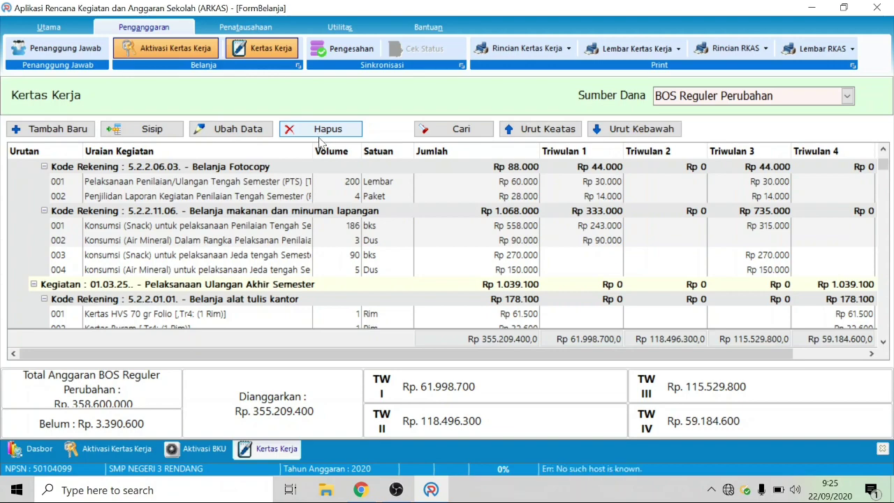
pyautogui.scroll(5, 355, 190)
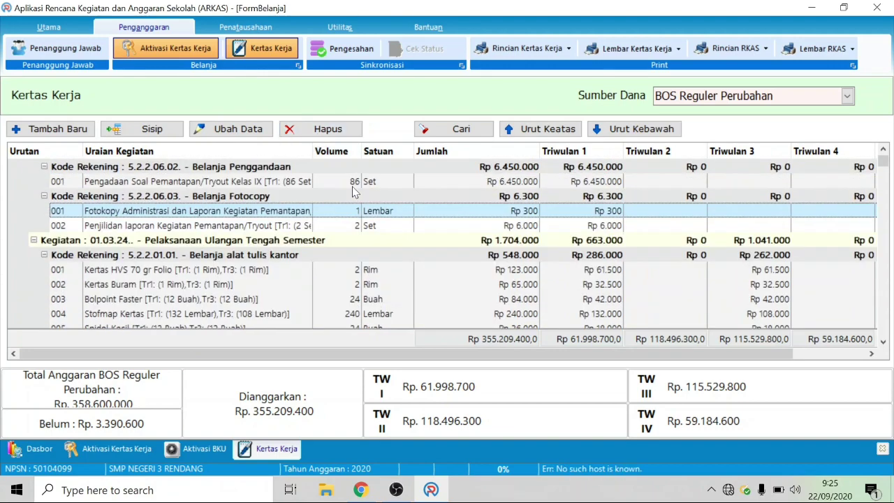
pyautogui.scroll(-7, 355, 190)
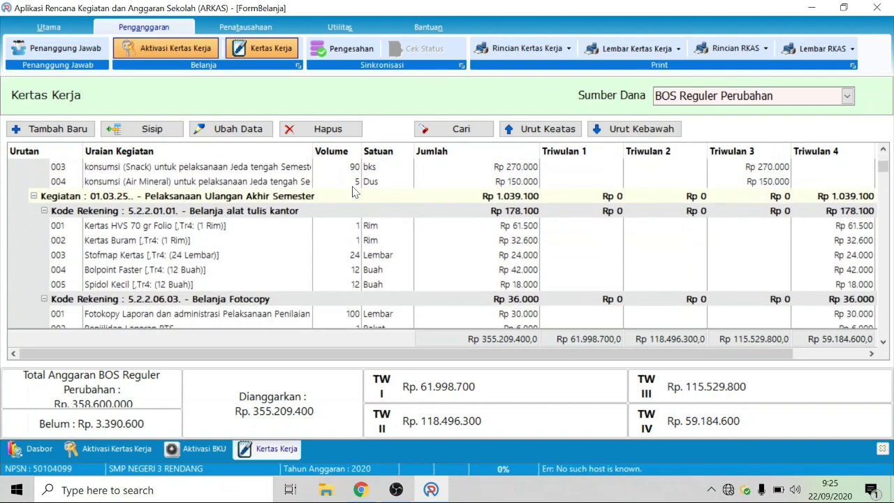
pyautogui.scroll(-3, 355, 190)
pyautogui.scroll(-2, 354, 190)
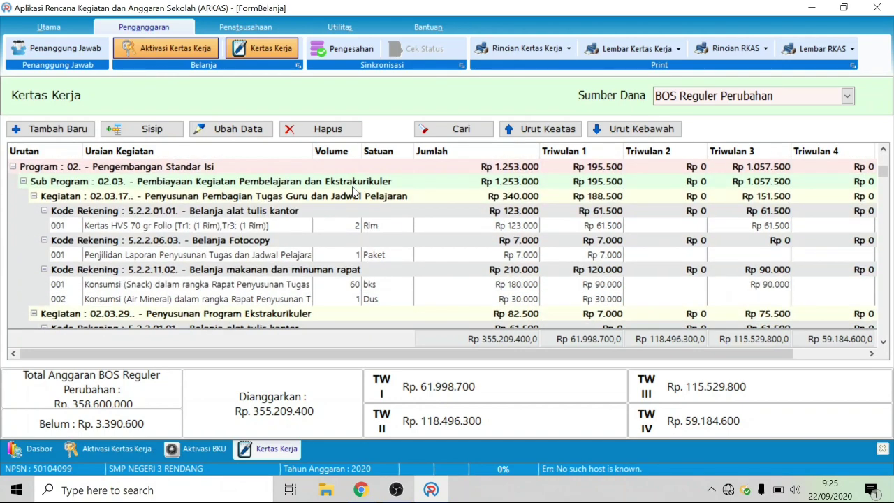
pyautogui.scroll(-2, 348, 240)
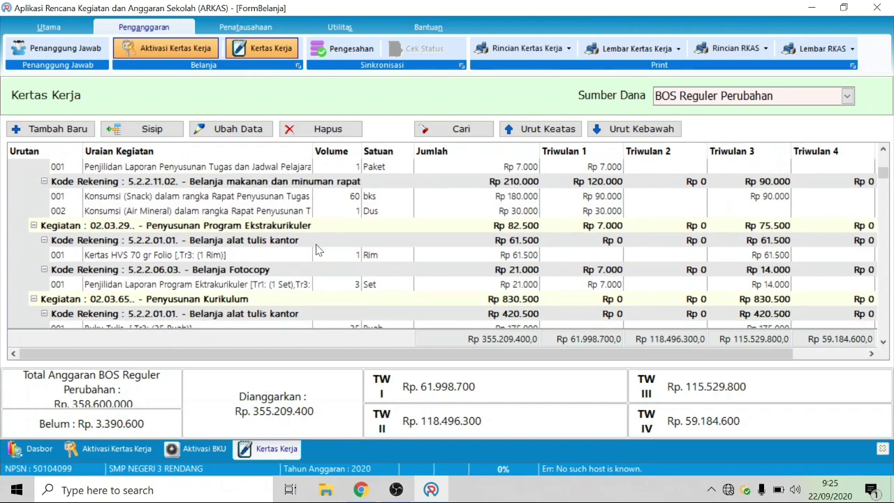
pyautogui.scroll(-1, 287, 278)
pyautogui.scroll(-3, 286, 278)
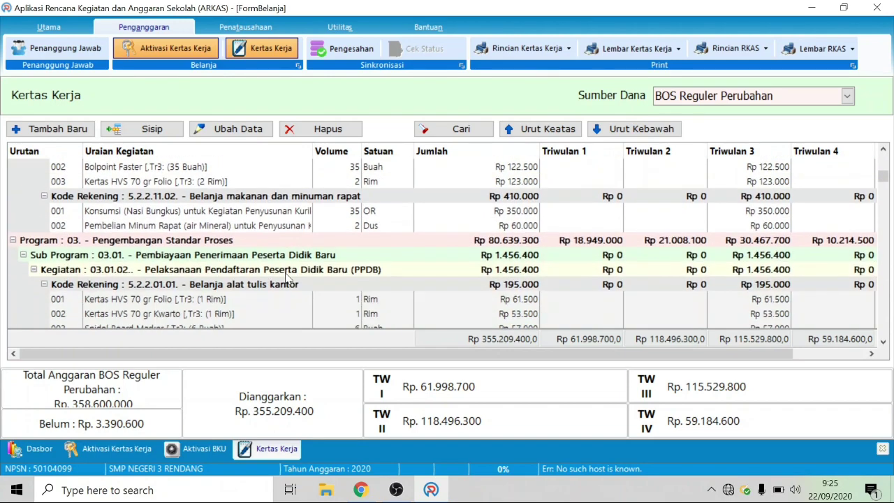
pyautogui.scroll(1, 286, 278)
pyautogui.scroll(-1, 220, 257)
pyautogui.scroll(-3, 185, 269)
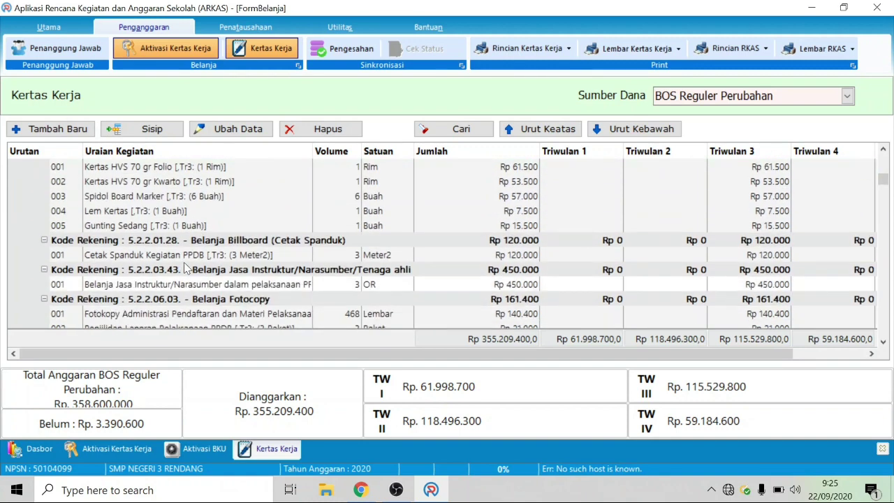
pyautogui.scroll(-2, 185, 269)
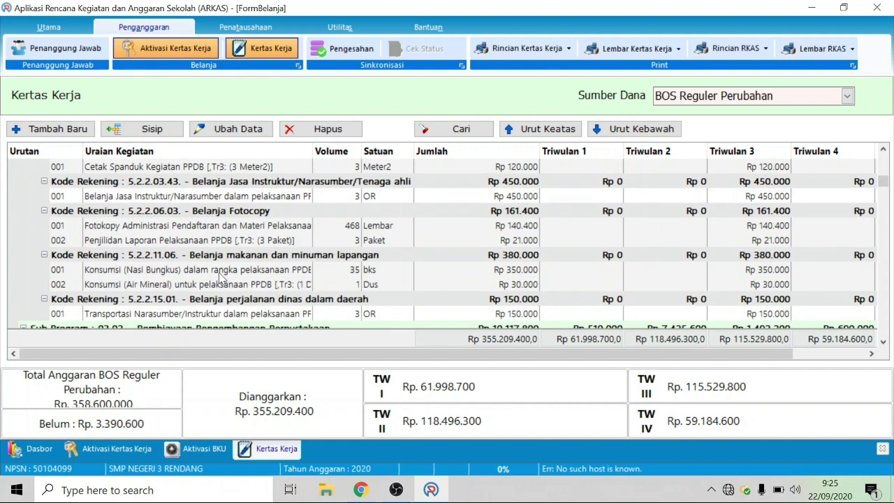
pyautogui.scroll(-2, 219, 277)
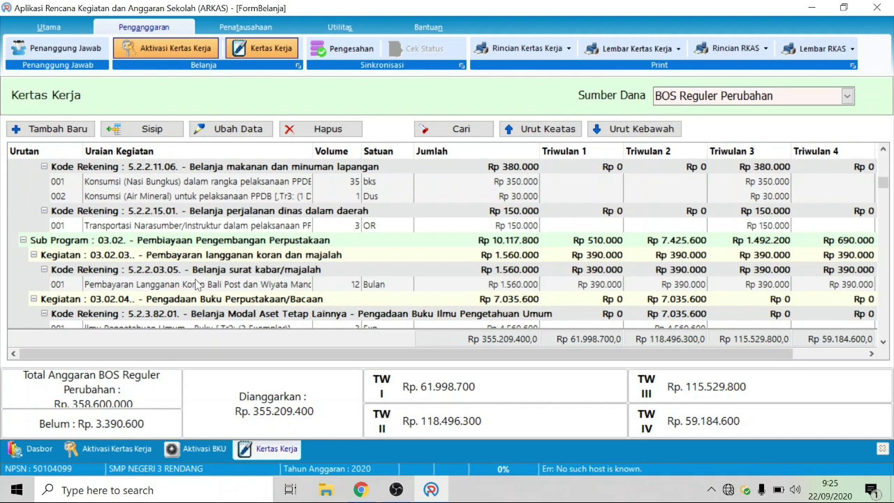
pyautogui.scroll(1, 203, 248)
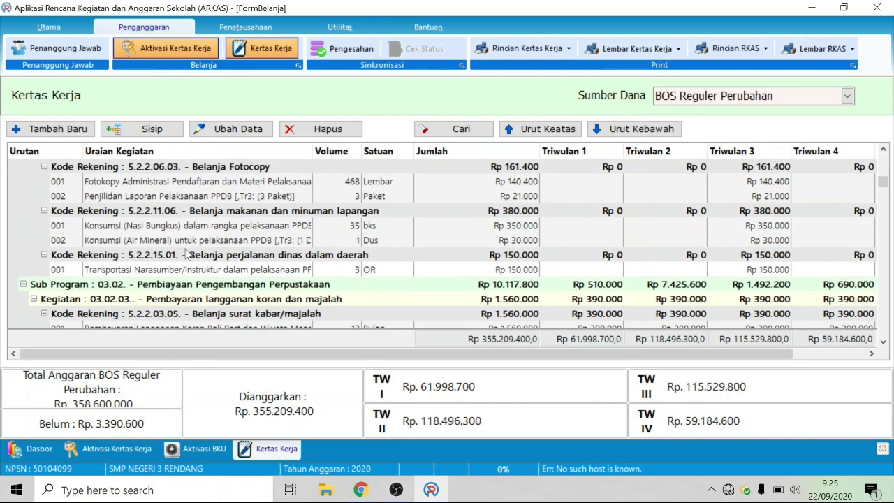
pyautogui.scroll(-2, 559, 253)
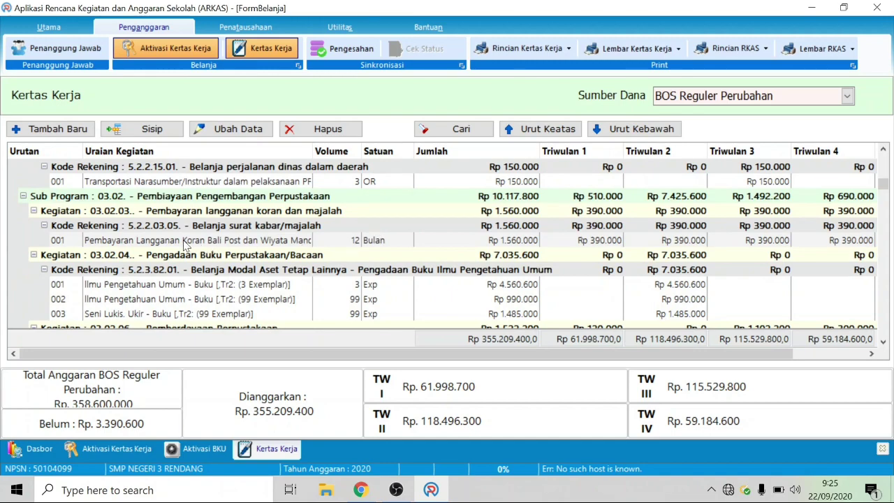
pyautogui.scroll(-5, 315, 282)
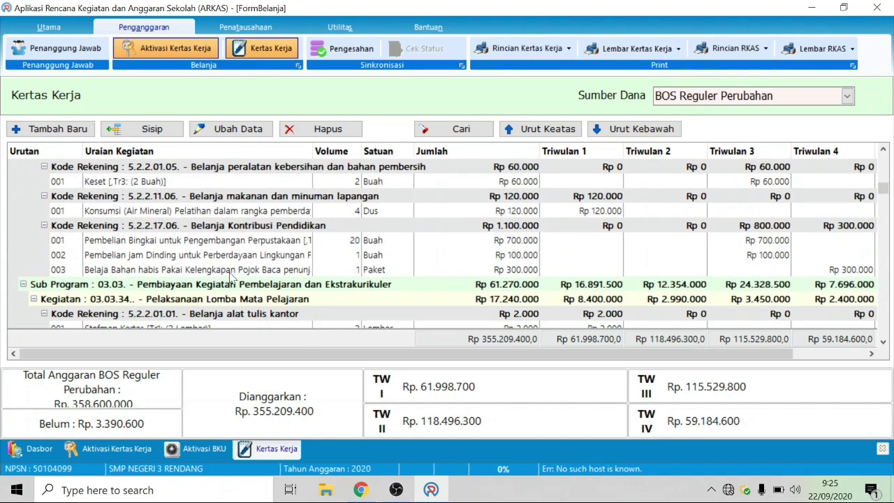
pyautogui.scroll(-3, 230, 276)
pyautogui.scroll(-1, 230, 275)
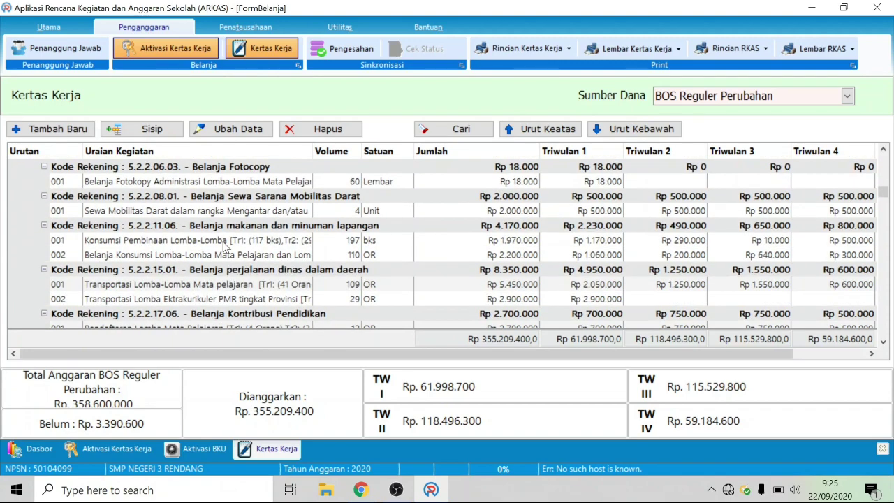
pyautogui.doubleClick(225, 240)
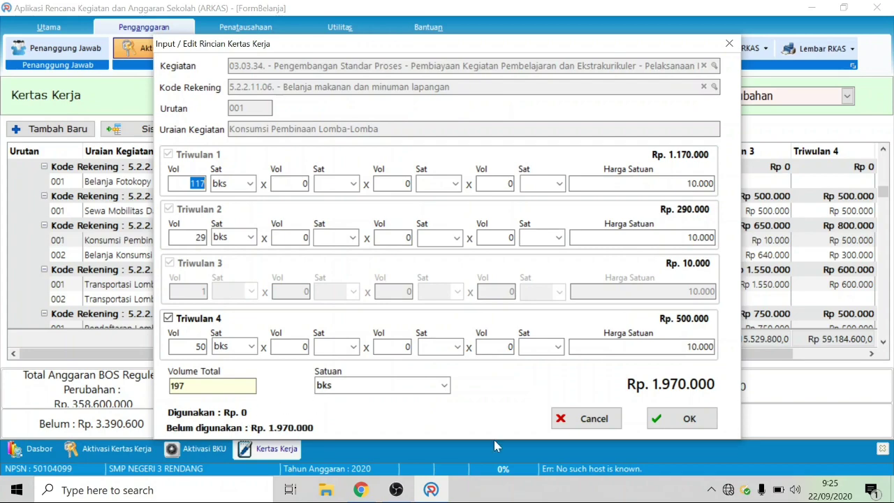
pyautogui.click(590, 420)
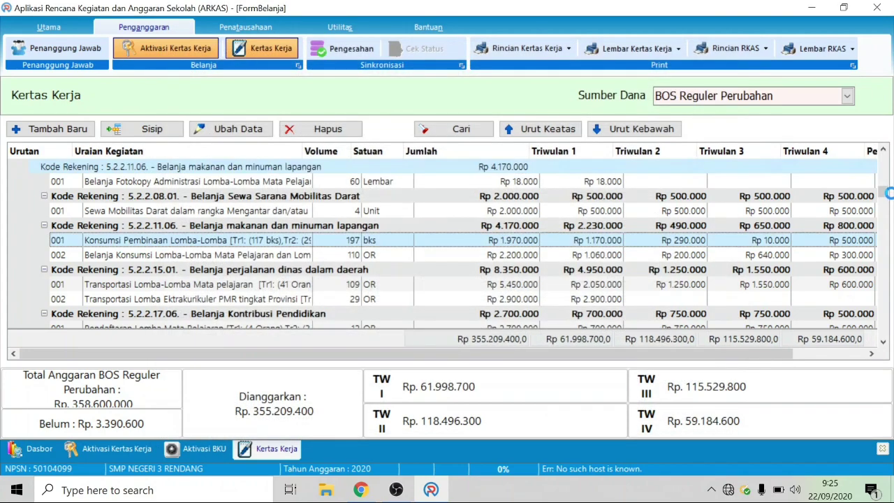
pyautogui.moveTo(885, 198); pyautogui.dragTo(882, 288)
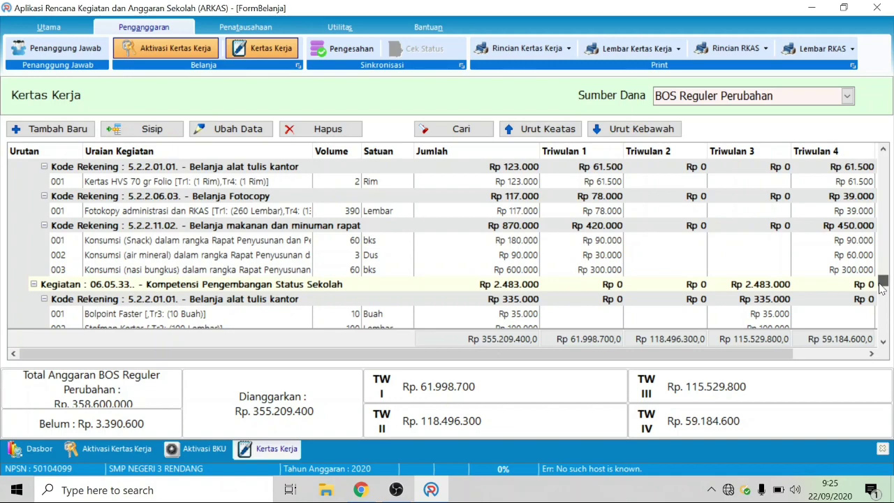
pyautogui.click(168, 244)
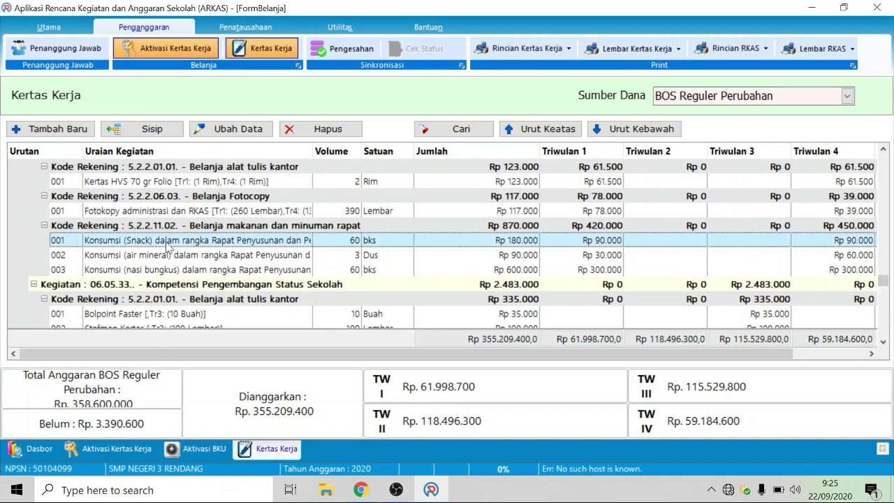
pyautogui.doubleClick(168, 245)
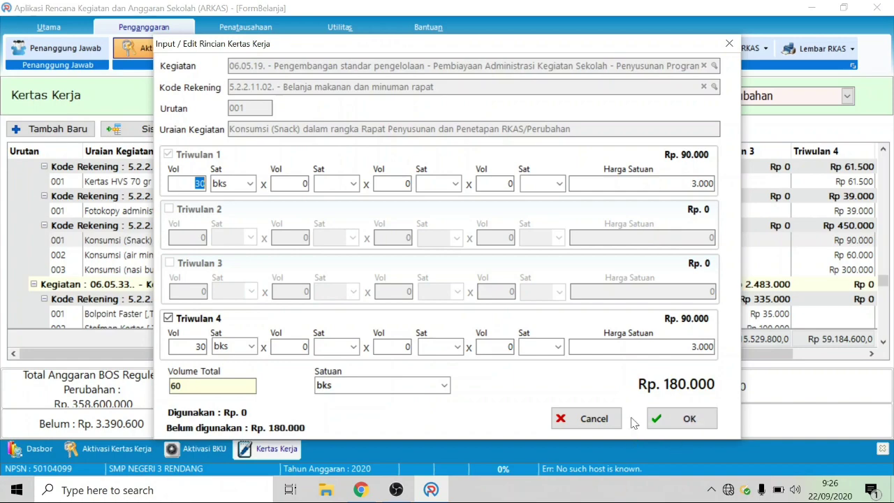
pyautogui.click(602, 419)
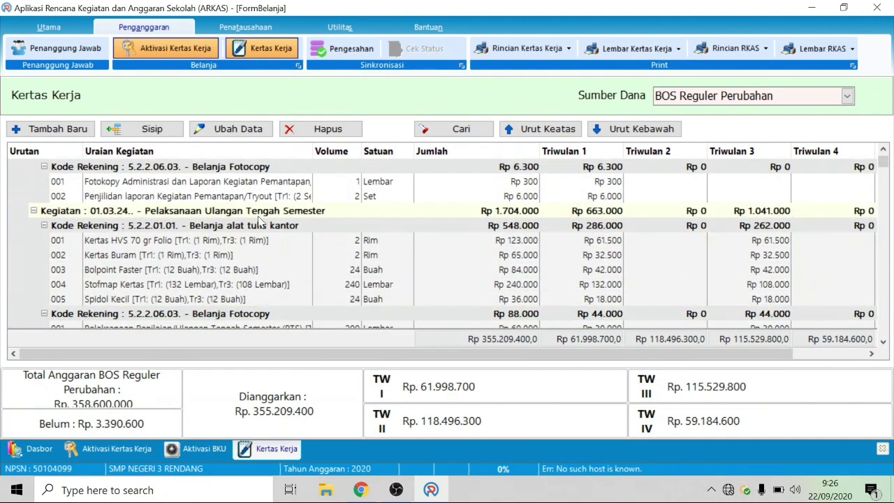
pyautogui.click(201, 227)
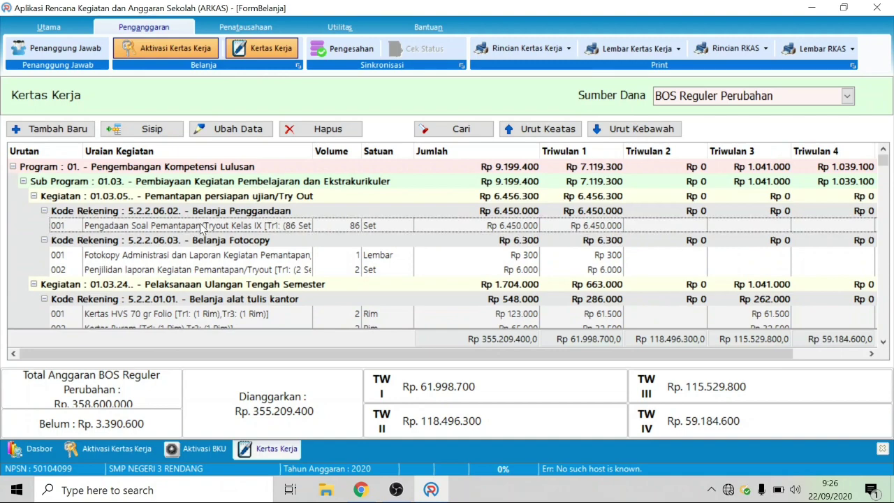
# Step: Open Pengadaan Soal, try a Triwulan 1 volume of 10, then restore it to 86
pyautogui.doubleClick(201, 227)
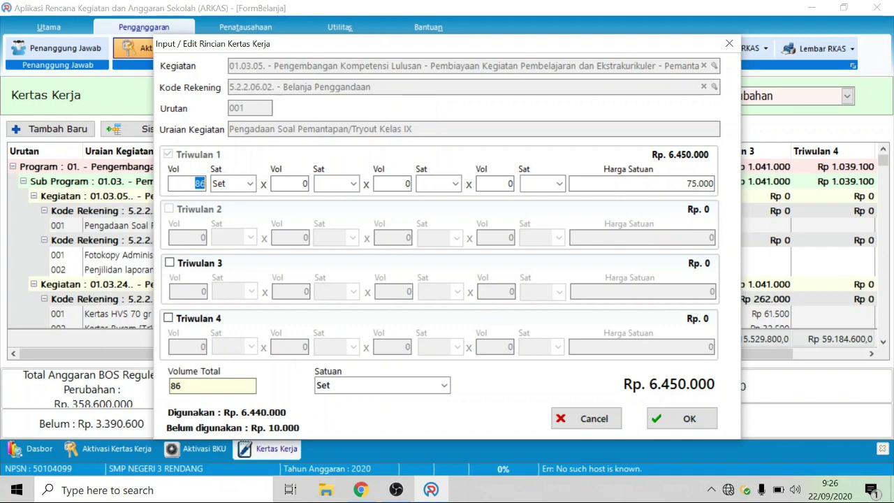
pyautogui.write('10')
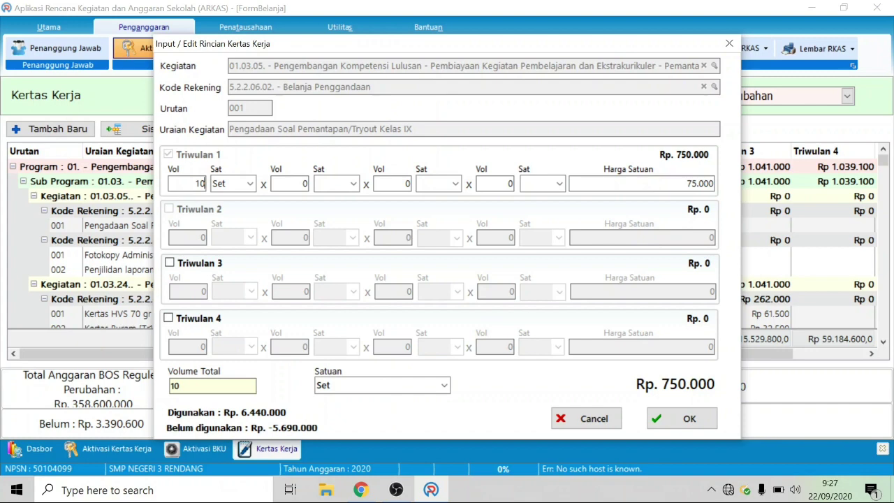
pyautogui.doubleClick(200, 183)
pyautogui.write('86')
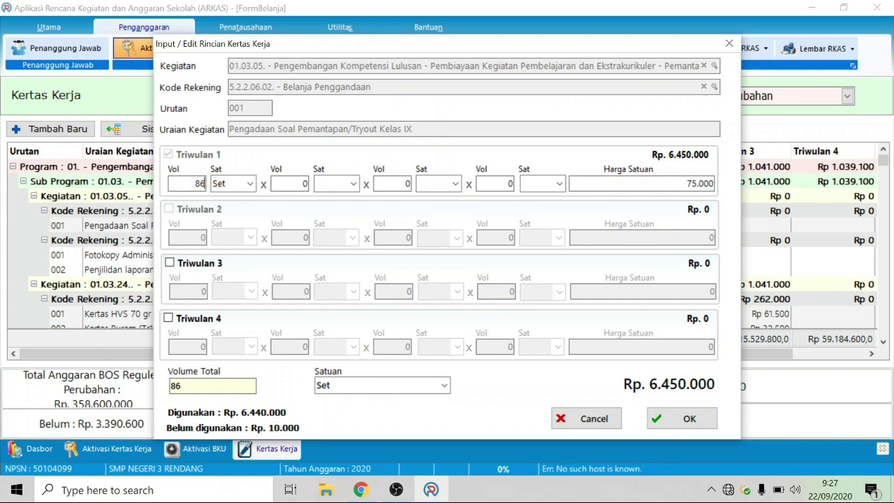
pyautogui.press('Tab')
# Step: Cancel the Pengadaan Soal item unchanged and check the Belum balance of Rp. 3.390.600
pyautogui.click(593, 419)
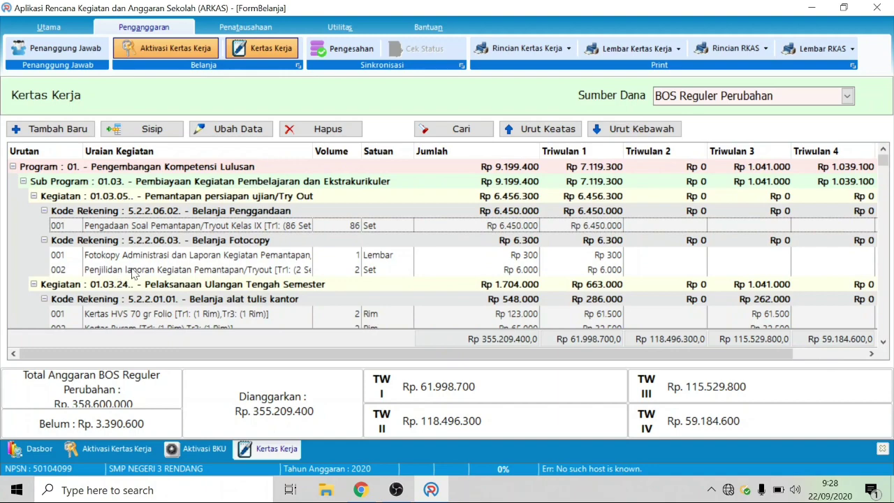
pyautogui.scroll(-2, 131, 275)
pyautogui.scroll(-4, 133, 276)
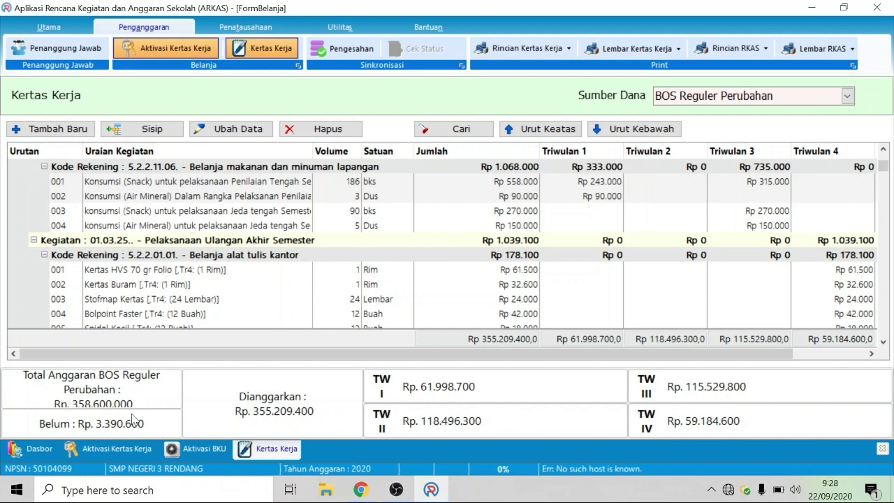
pyautogui.moveTo(133, 417)
pyautogui.click(56, 134)
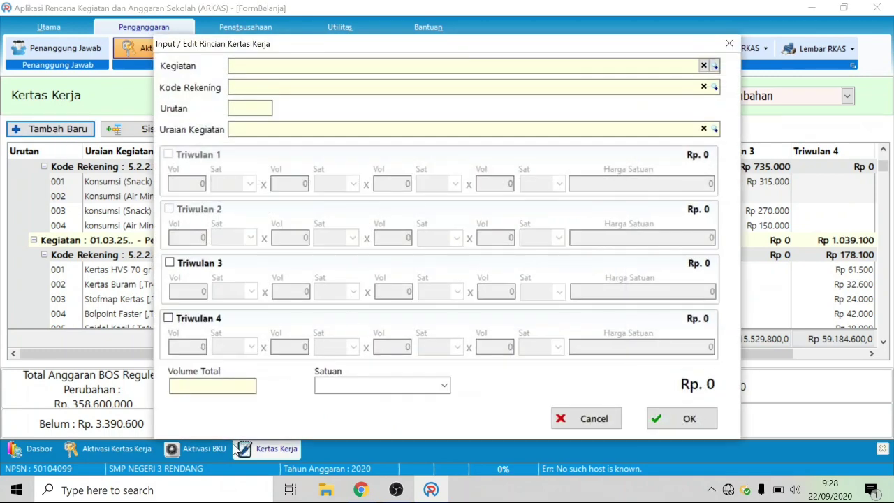
pyautogui.click(595, 420)
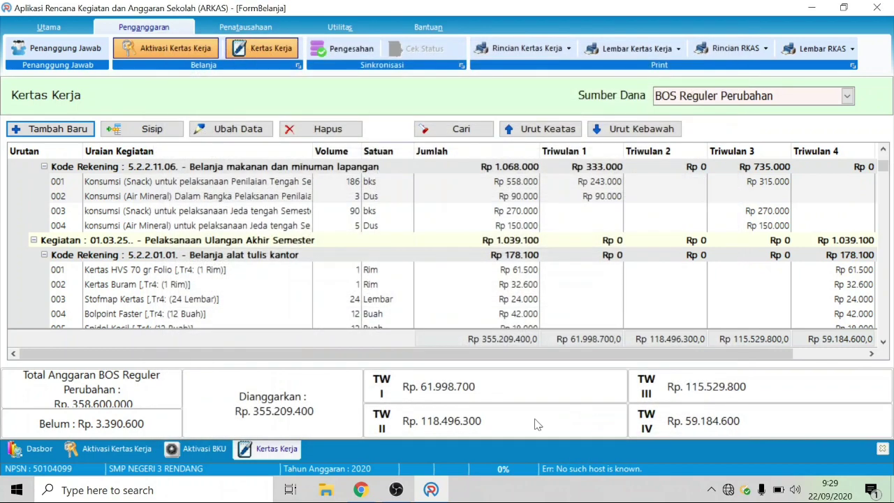